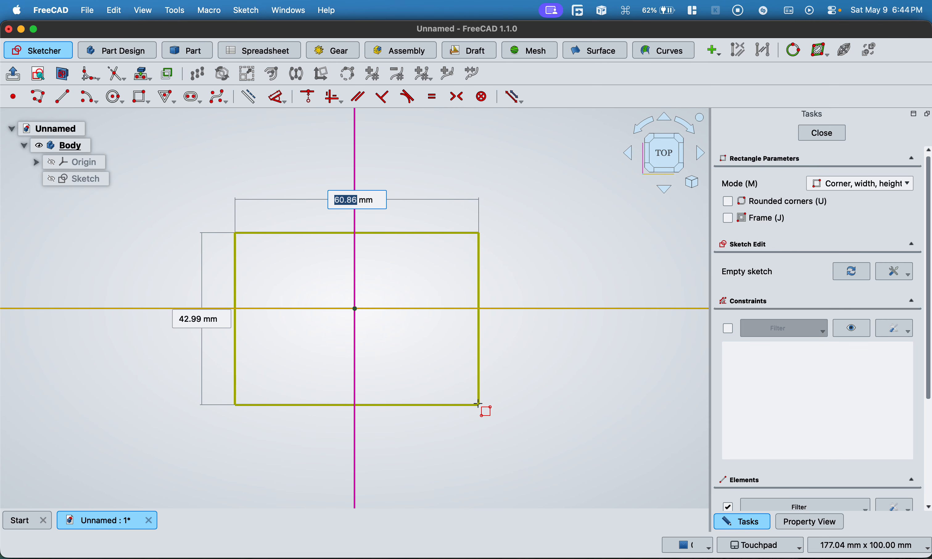
Finish a rectangle about 62 by 43 mm around the origin and constrain its opposite corners symmetric about the origin
click(486, 404)
click(455, 97)
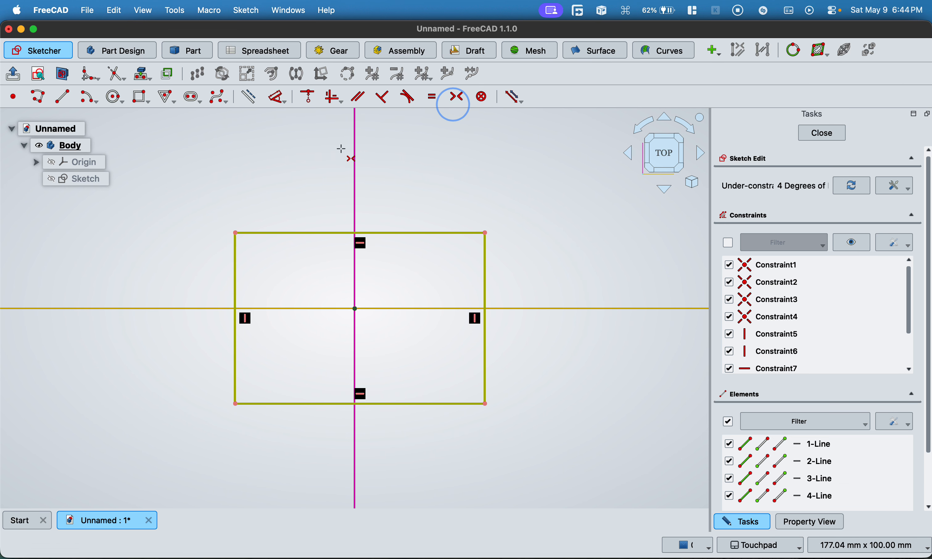
click(236, 232)
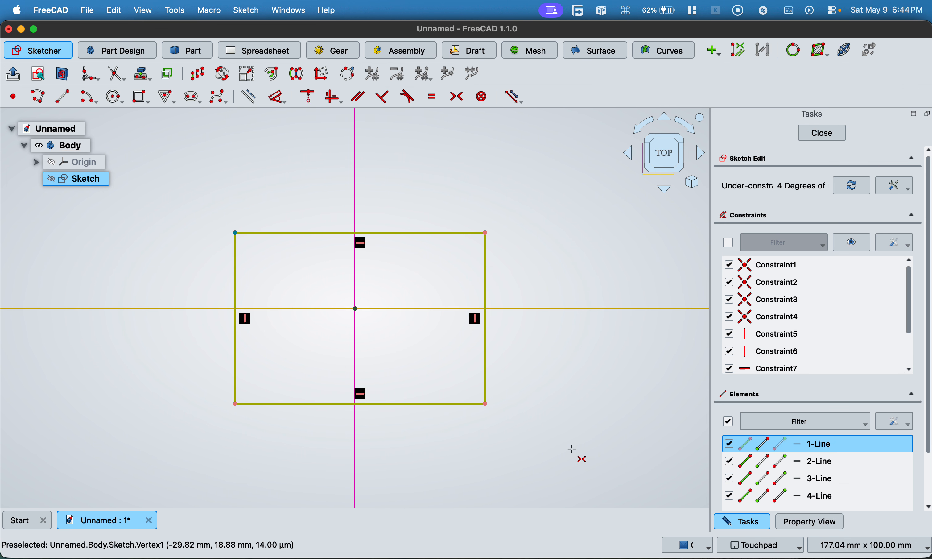
click(485, 404)
click(355, 308)
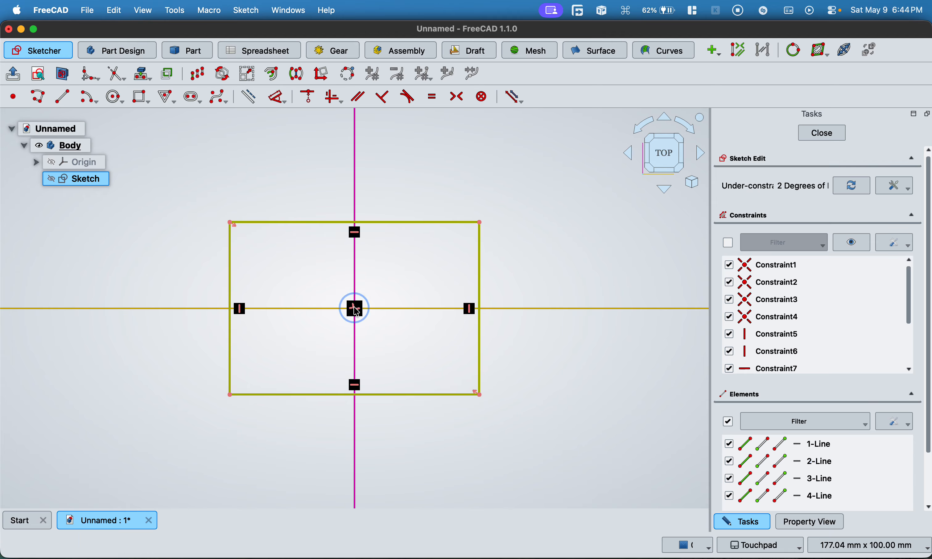
key(Escape)
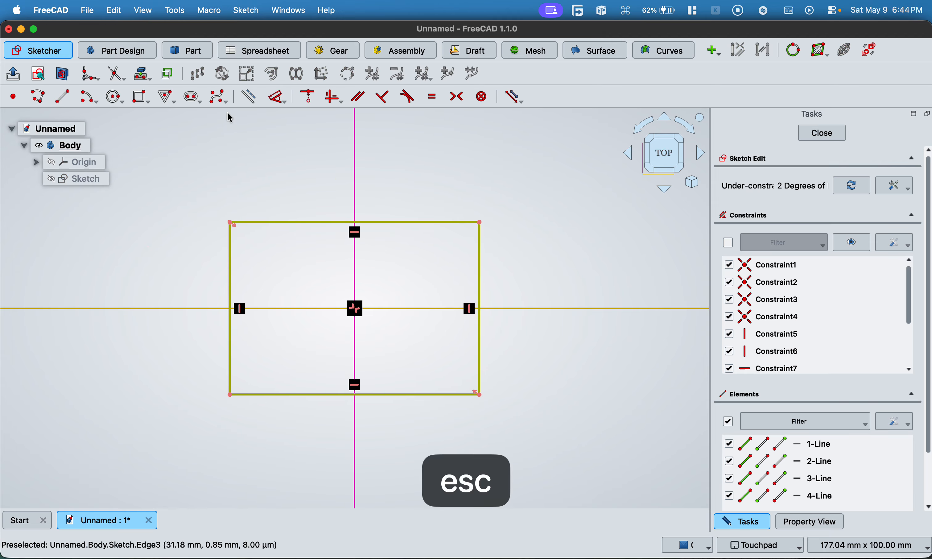
Close the rectangle sketch and pad it one-sided with a length of 10 mm
click(824, 136)
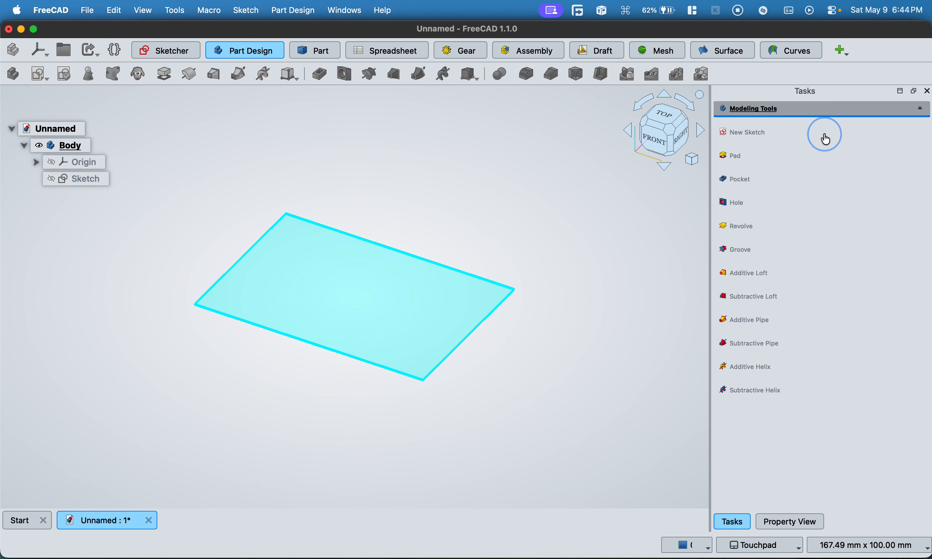
click(164, 74)
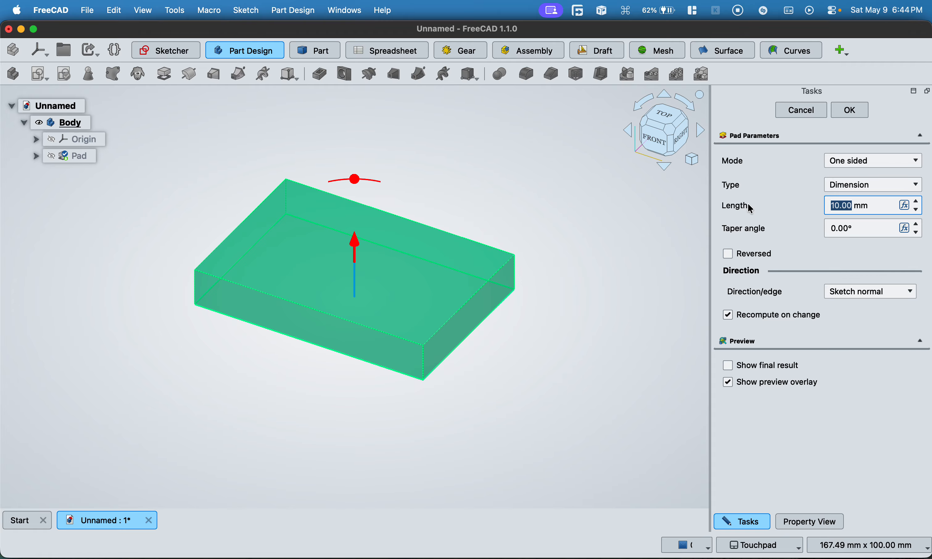
click(848, 111)
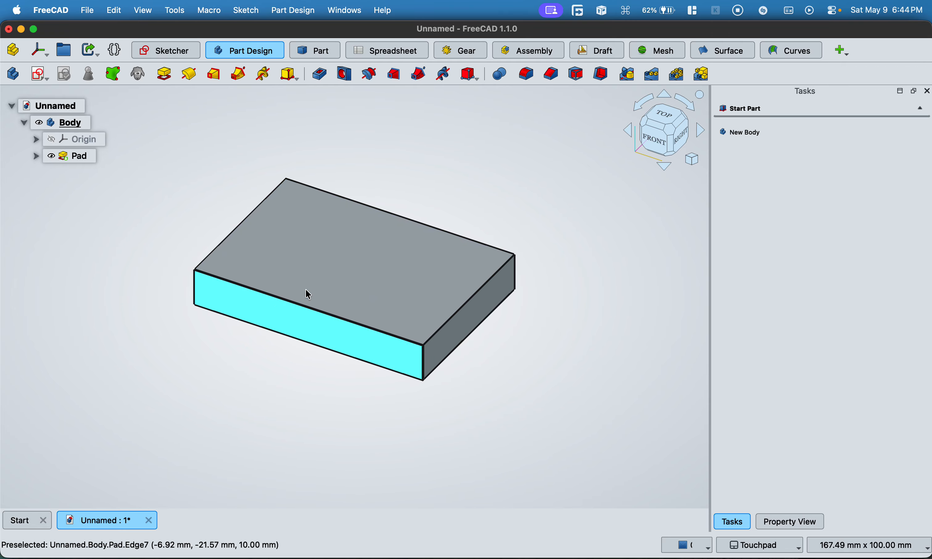
Start a sketch on the pad's top face and draw three circles about 9 mm in diameter near the upper-left, upper-right and lower-right corners
click(358, 266)
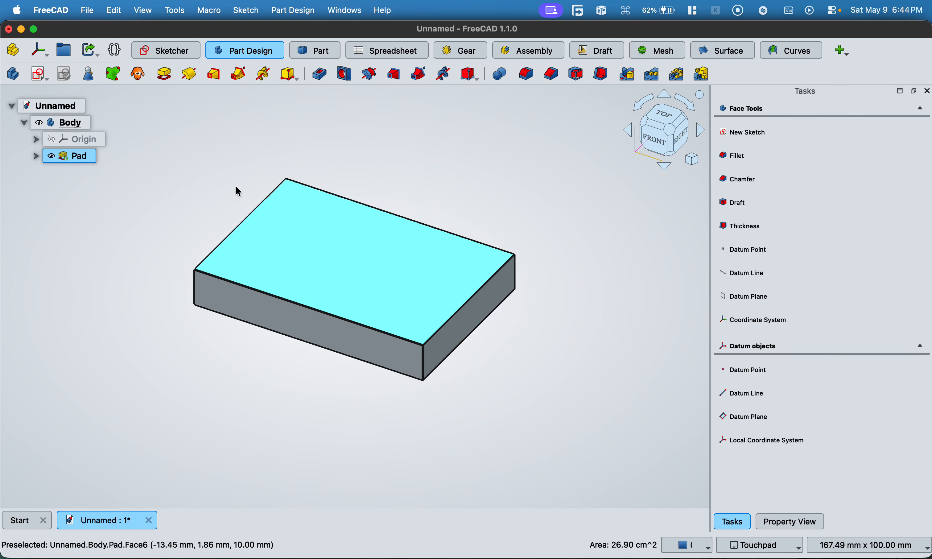
click(41, 79)
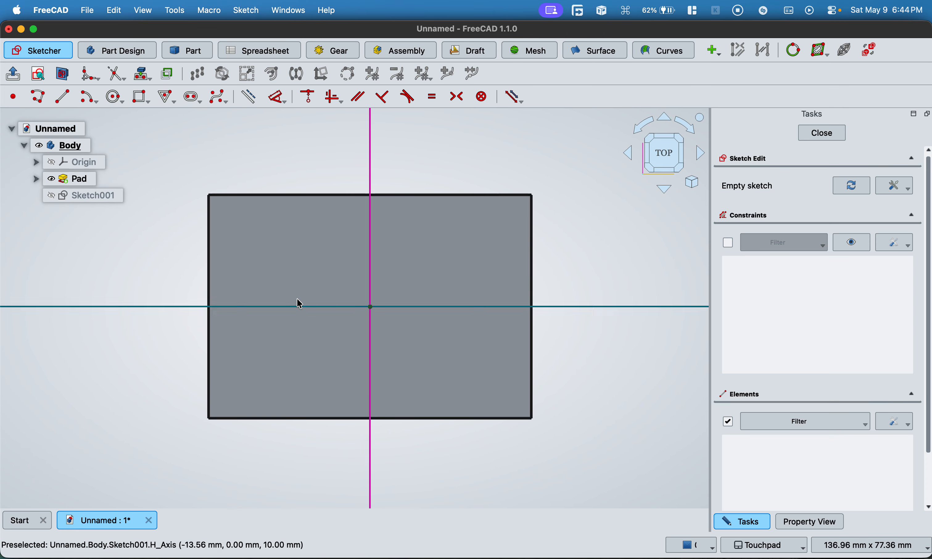
click(114, 97)
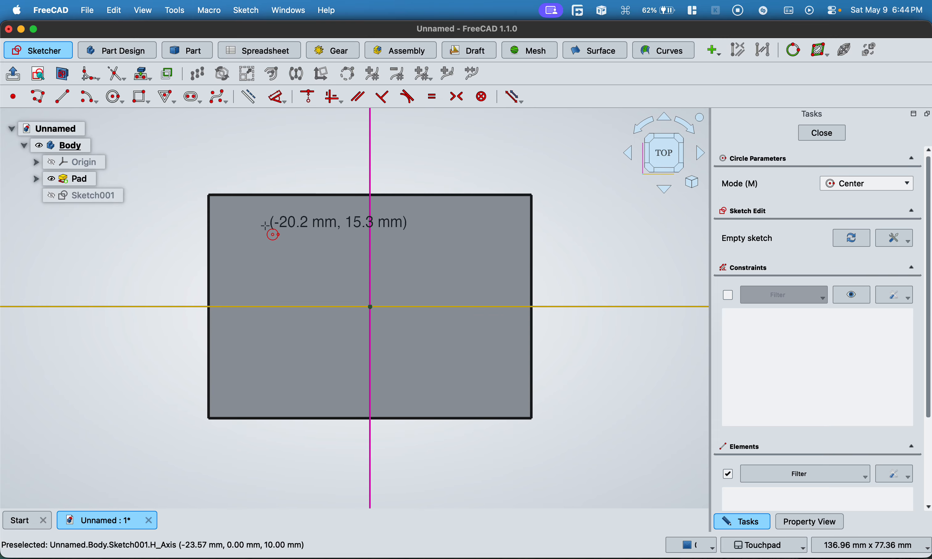
click(273, 229)
click(291, 247)
click(432, 235)
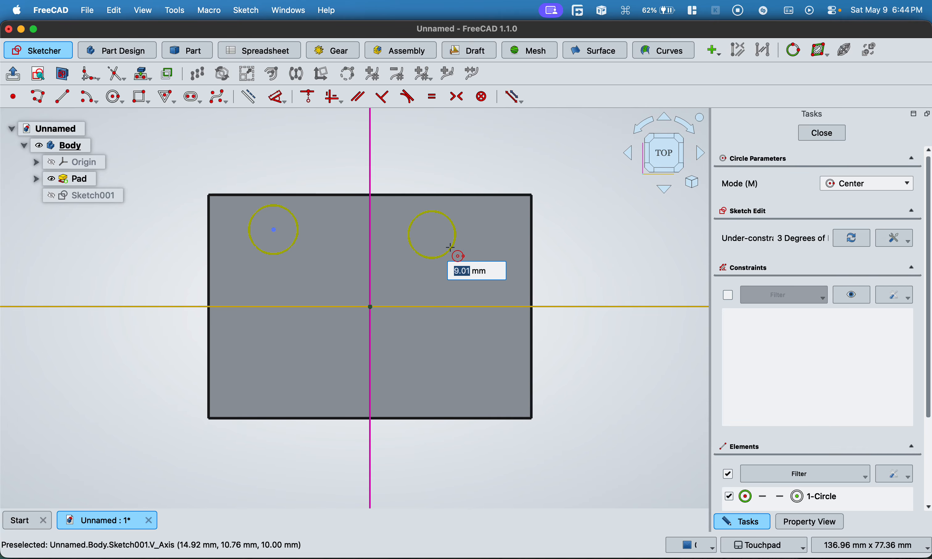
click(450, 247)
click(448, 362)
click(463, 379)
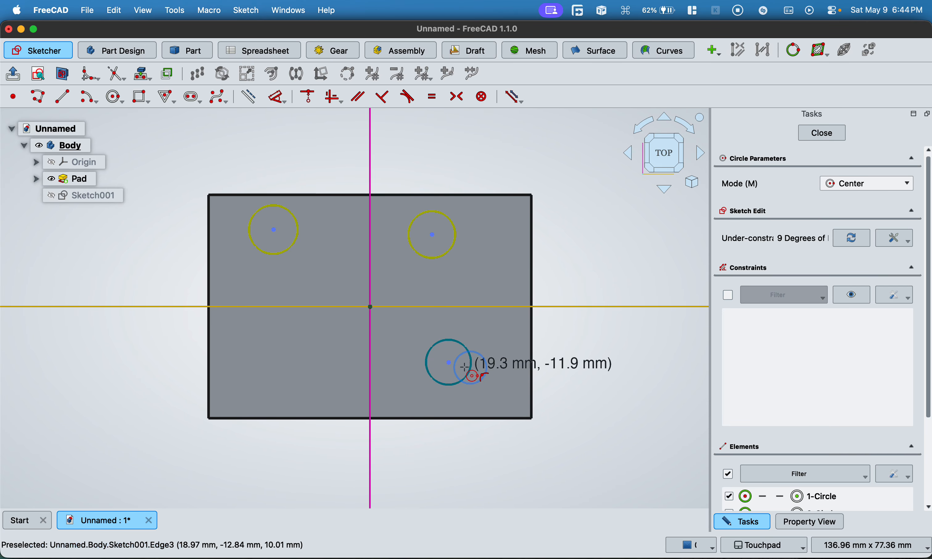
Add three smaller circles, one near the face's lower-left corner and two near its middle, and close the sketch
click(237, 359)
click(255, 365)
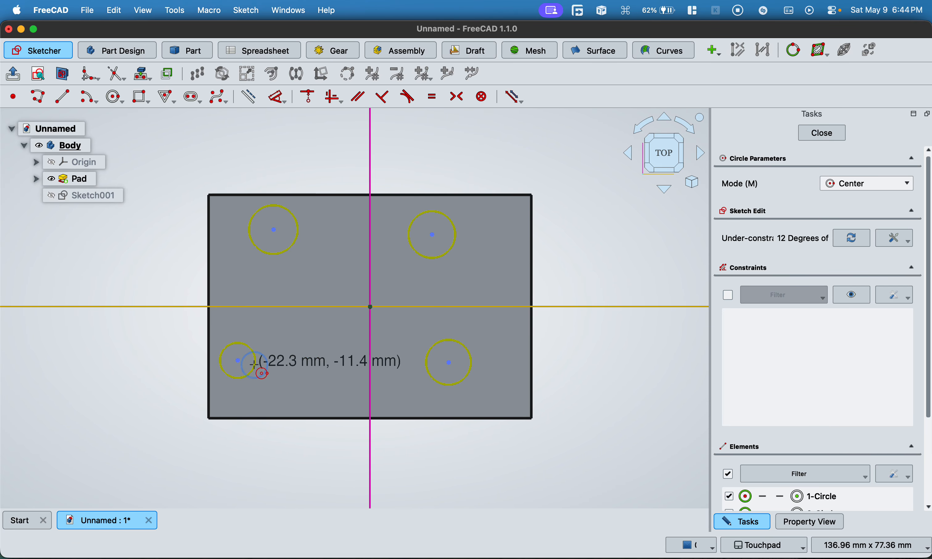
click(336, 343)
click(346, 354)
click(331, 272)
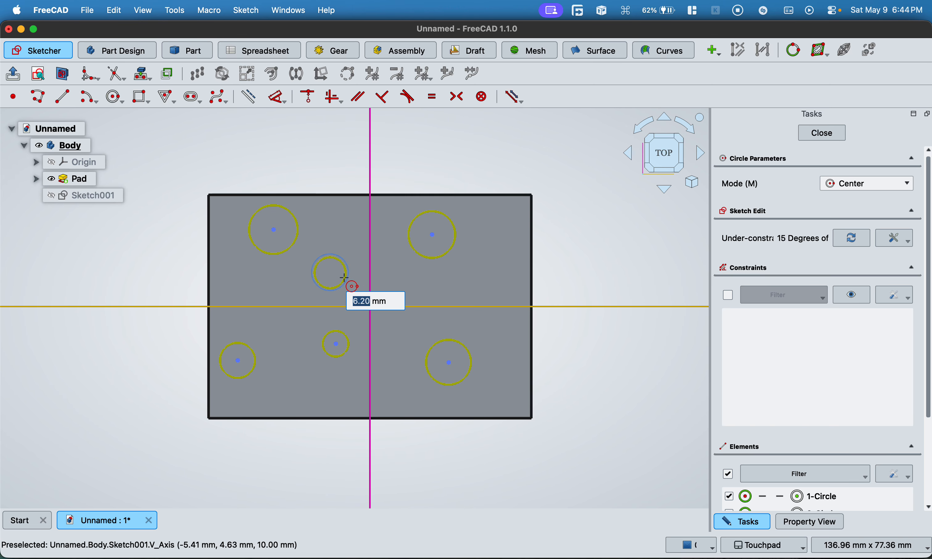
click(344, 278)
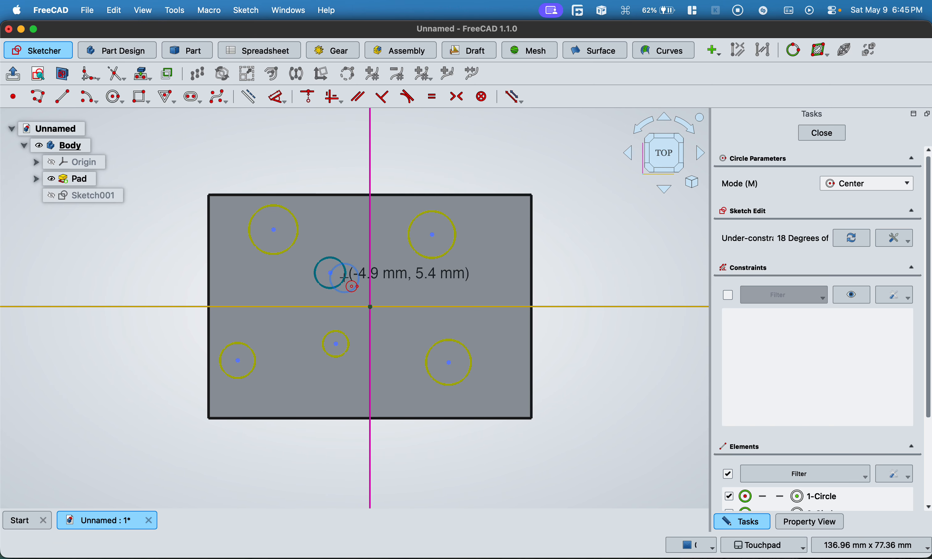
click(822, 133)
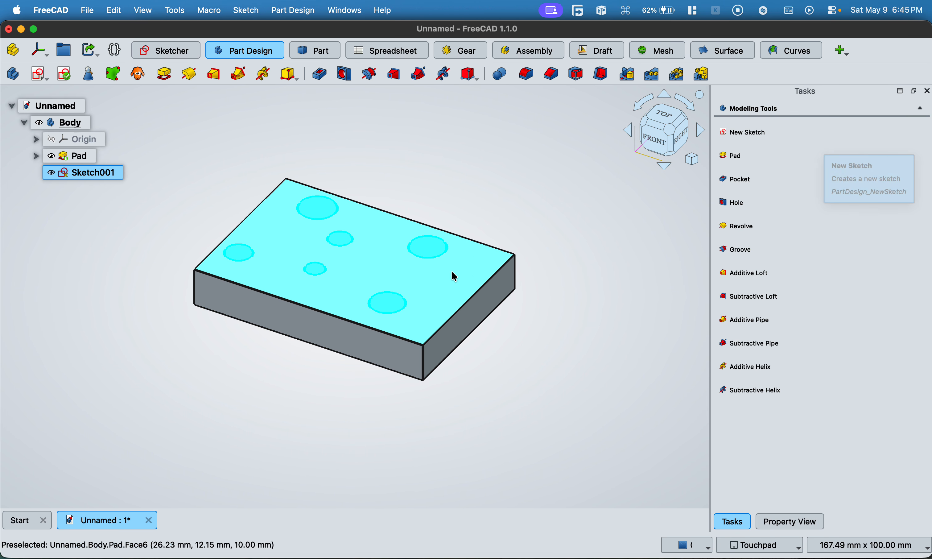
Create a Hole feature from the six-circle sketch, using the ISO metric regular standard and size M5x0.8
shift+drag(325, 334, 470, 373)
mouse_move(352, 401)
alt+mouse_down()
mouse_move(388, 417)
mouse_move(383, 399)
mouse_move(366, 405)
alt+mouse_up()
click(665, 119)
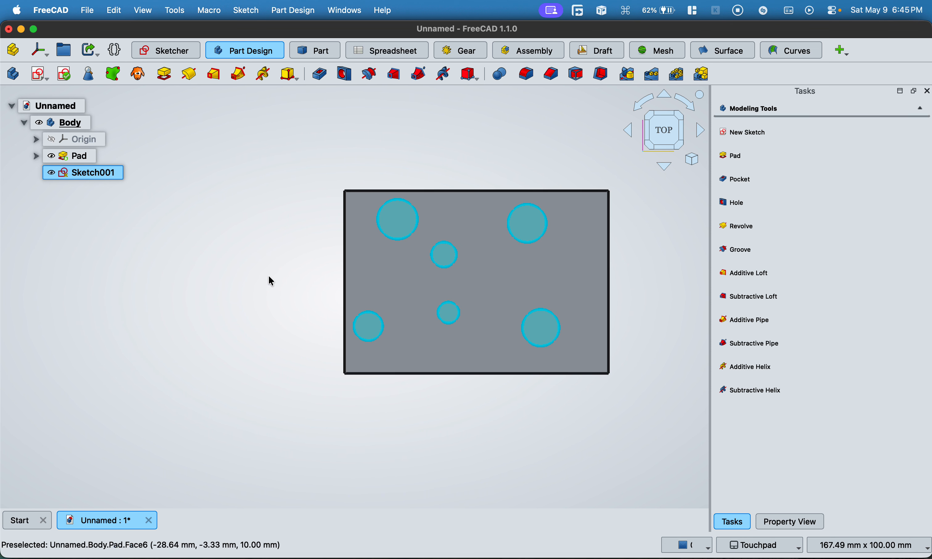
mouse_move(271, 281)
shift+mouse_down()
mouse_move(100, 291)
mouse_move(131, 279)
shift+mouse_up()
click(112, 200)
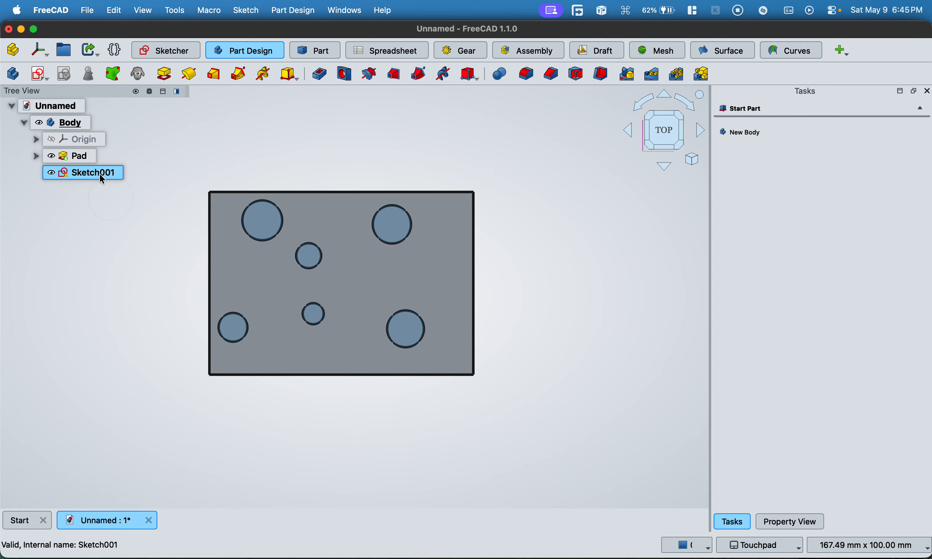
click(101, 175)
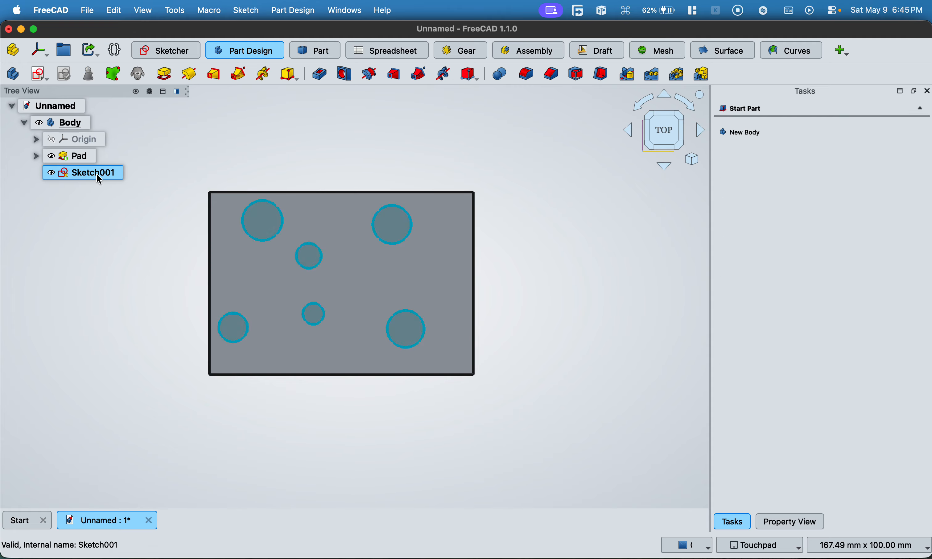
click(344, 75)
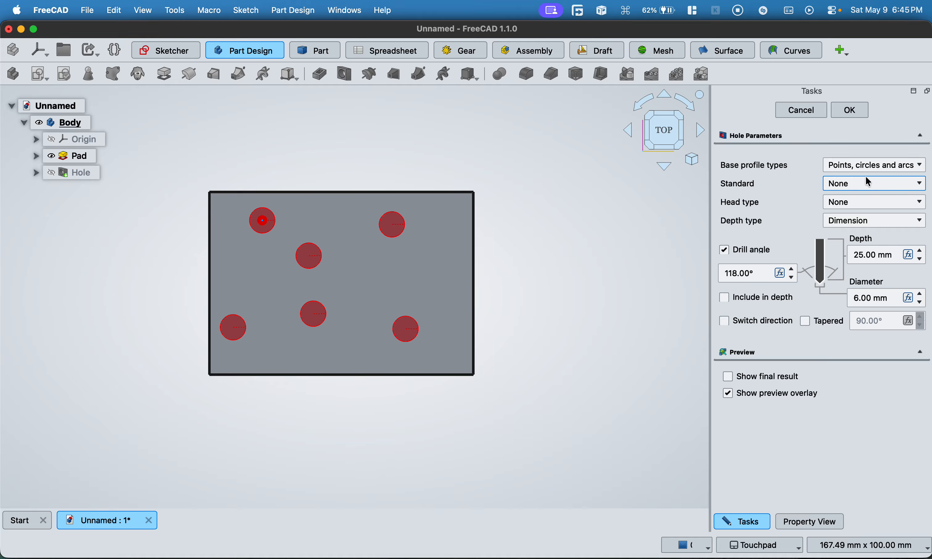
click(870, 184)
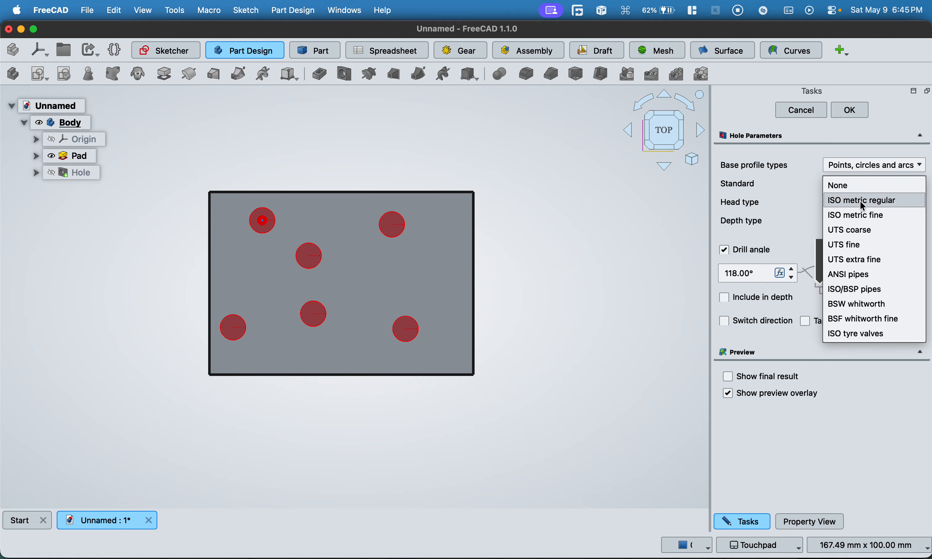
click(879, 209)
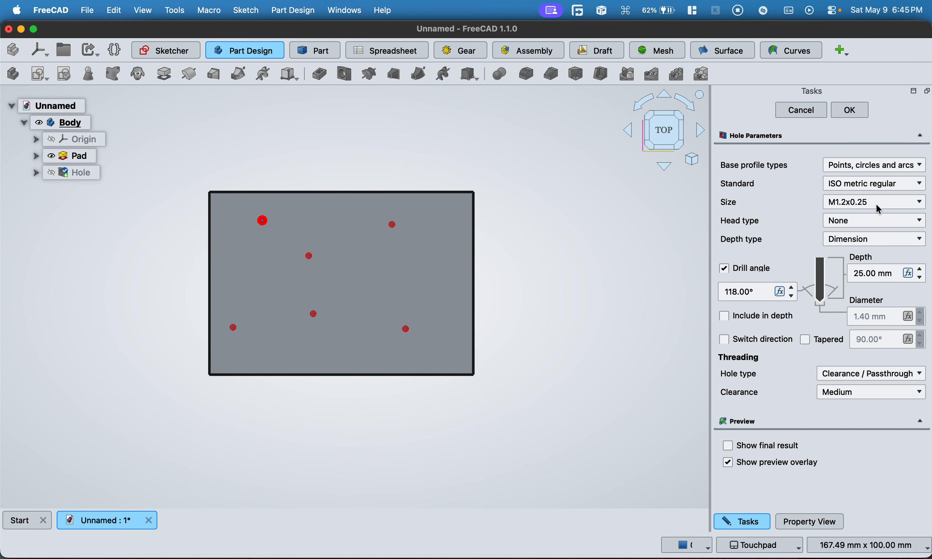
click(856, 209)
click(860, 221)
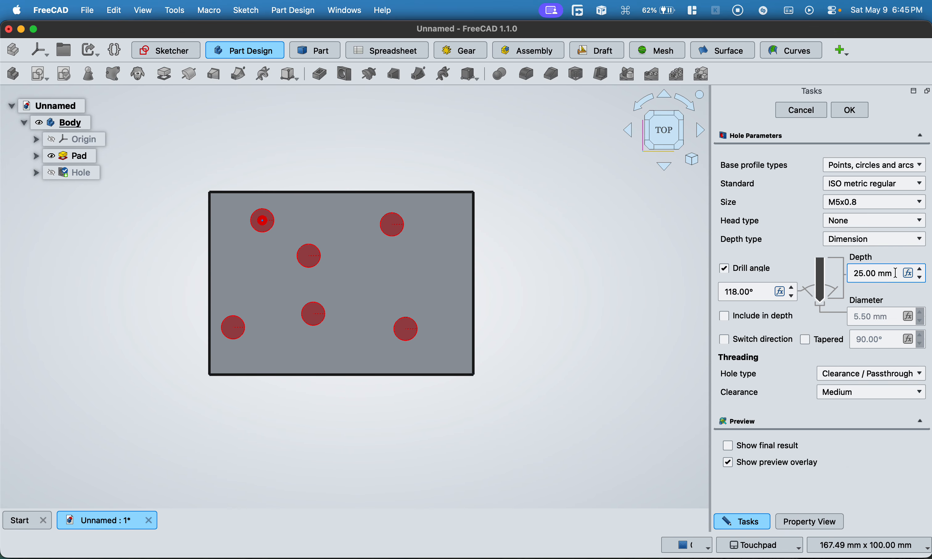
Set the hole depth to 8 mm and apply the Hole feature
drag(896, 273, 780, 270)
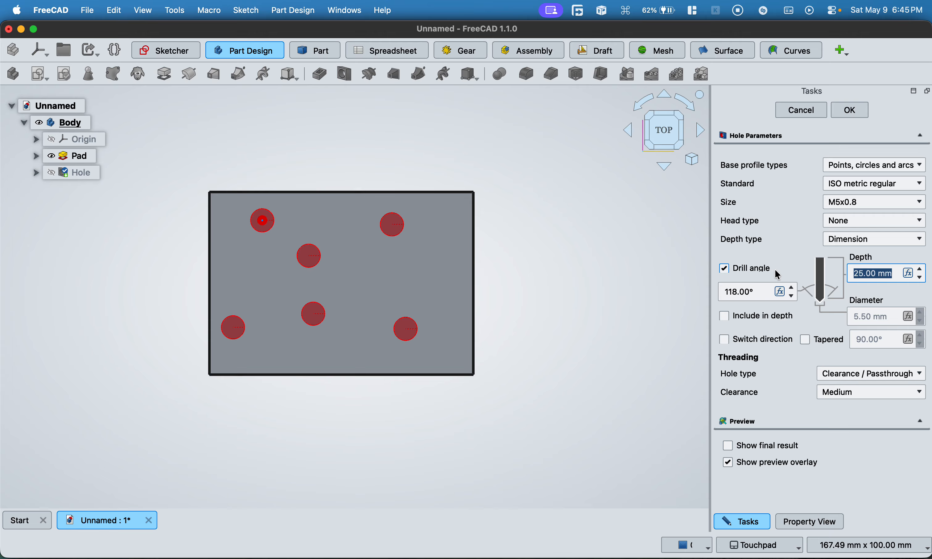
text(8)
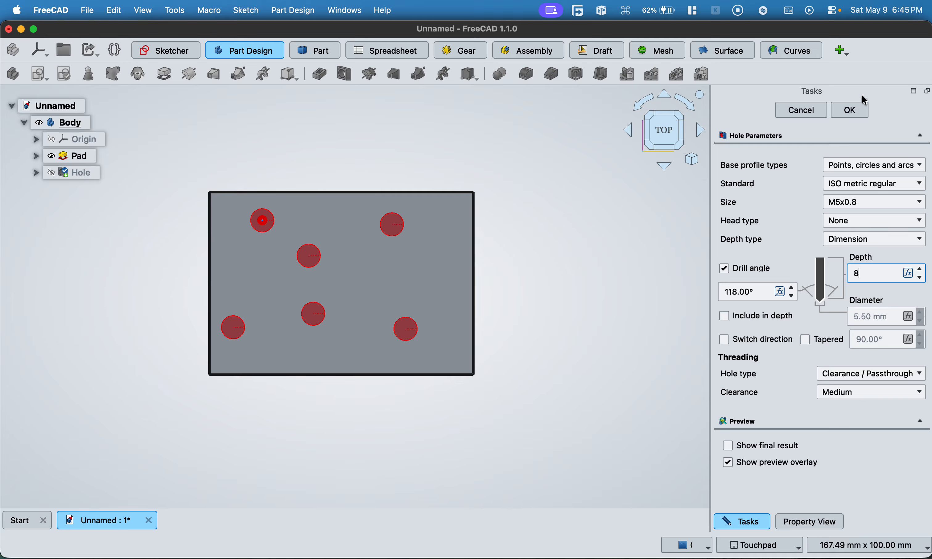
click(855, 107)
Examine the interiors of the six drilled holes up close, ending in the top view
shift+middle_drag(596, 280, 707, 313)
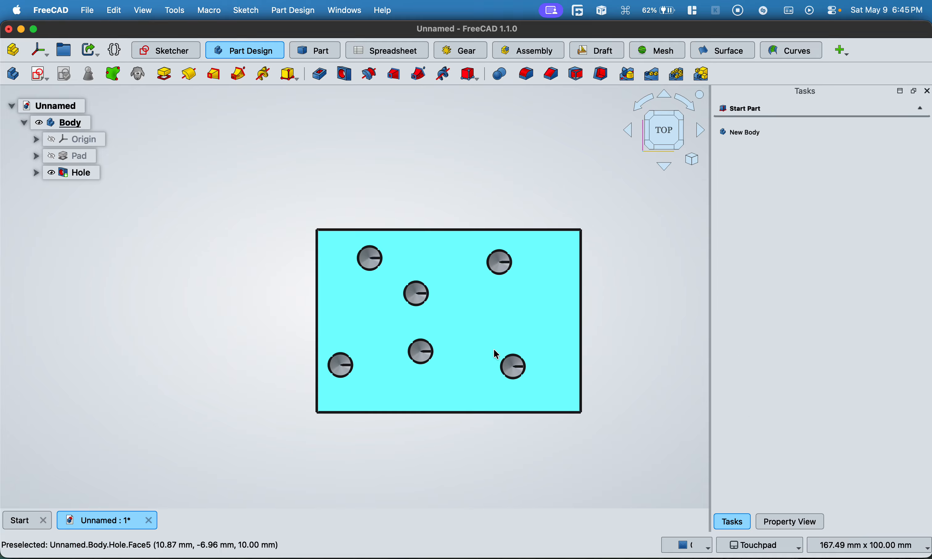
mouse_move(494, 350)
alt+middle_down()
mouse_move(498, 302)
mouse_move(493, 332)
alt+middle_up()
scroll(405, 303, up, 3)
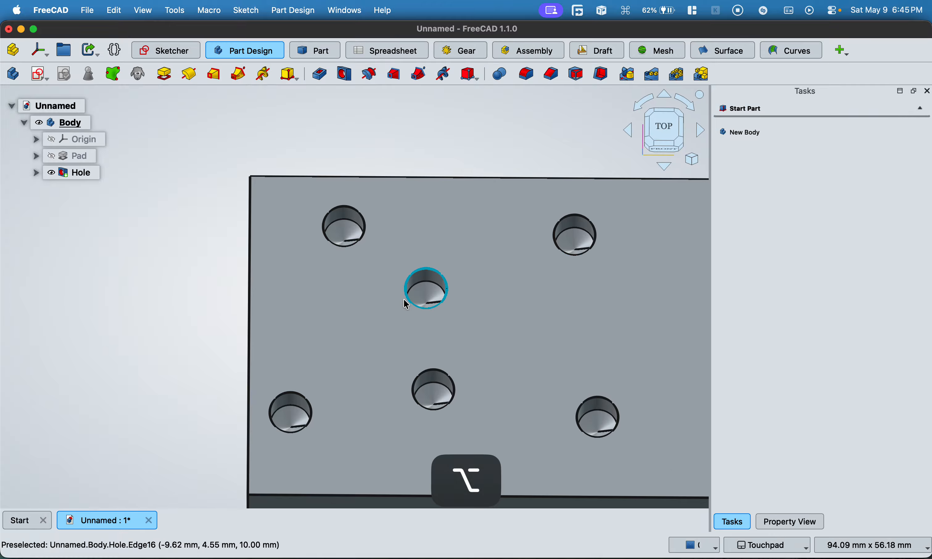
scroll(430, 292, up, 4)
alt+middle_drag(438, 277, 662, 135)
scroll(465, 237, down, 5)
click(662, 133)
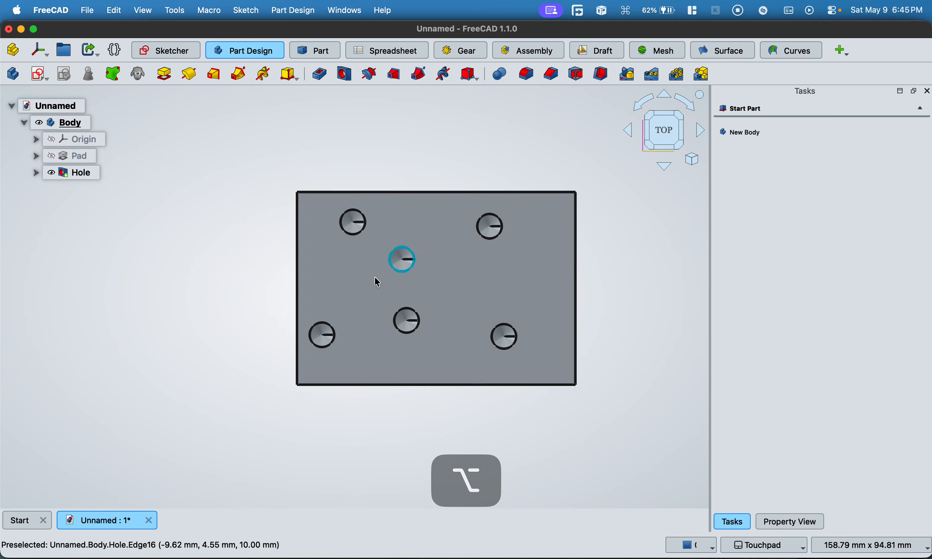
Edit the Hole feature to use the Modeled thread hole type with Update thread view enabled, and apply it
double_click(77, 174)
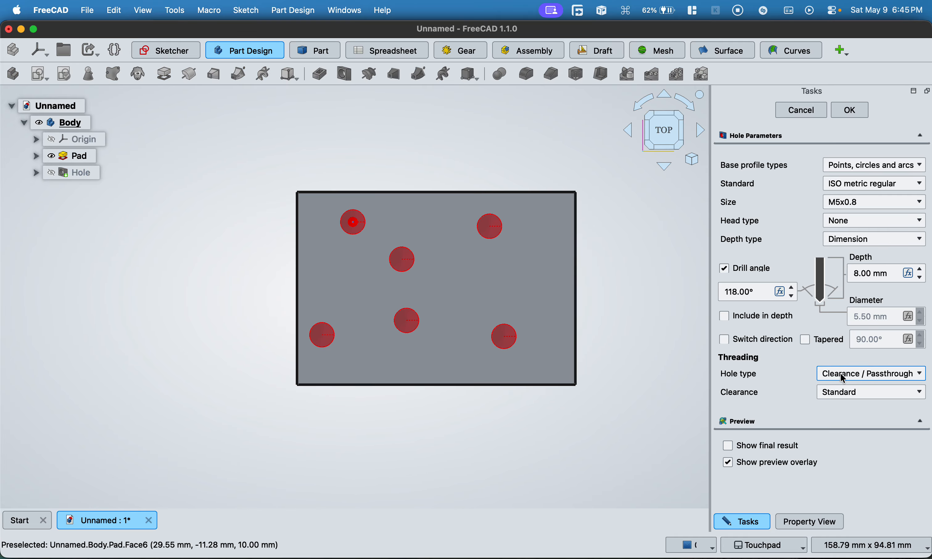
click(895, 373)
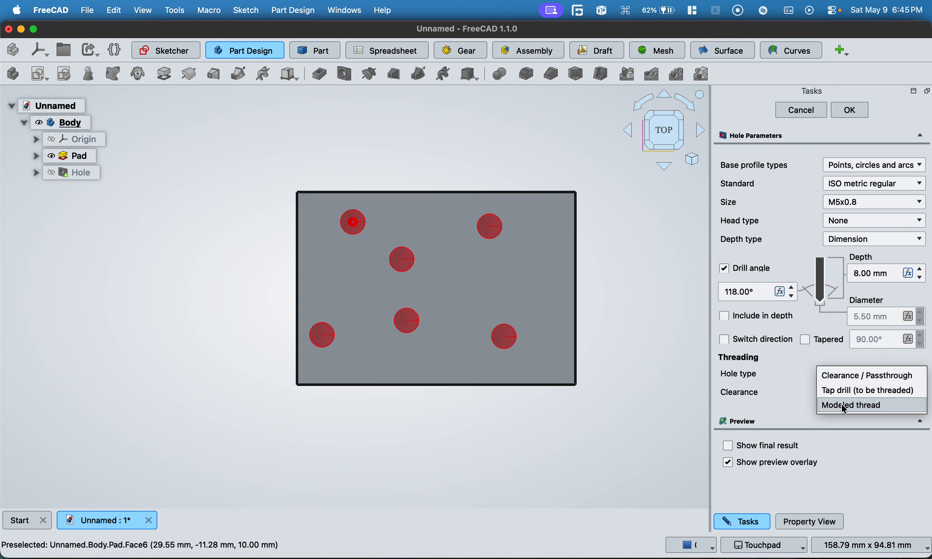
click(885, 406)
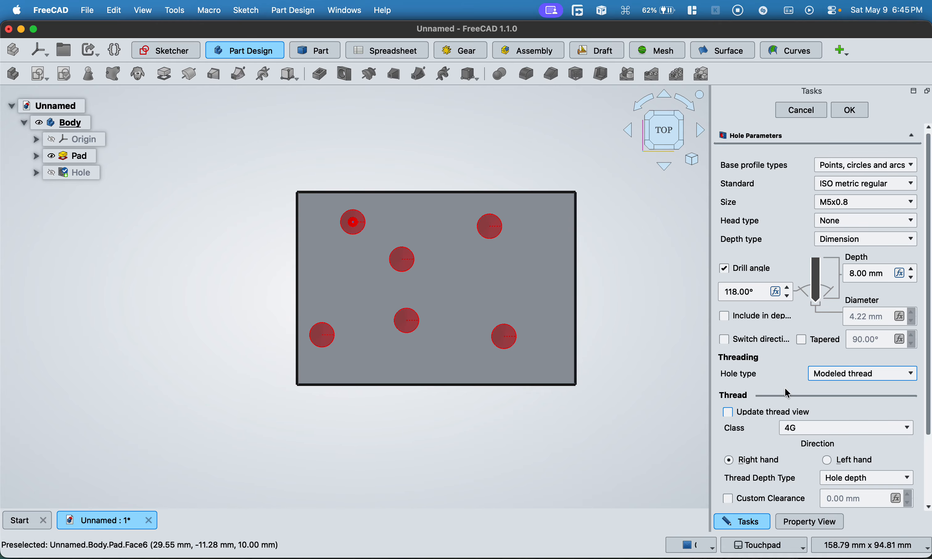
click(740, 411)
click(849, 110)
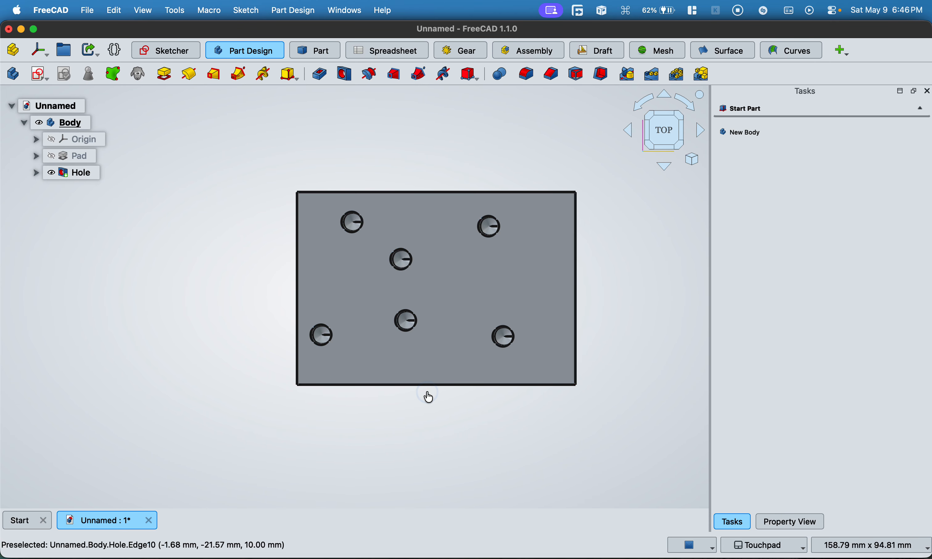
Examine the modeled threads inside the six holes at an angle
click(454, 355)
alt+drag(362, 421, 377, 359)
shift+drag(450, 333, 365, 308)
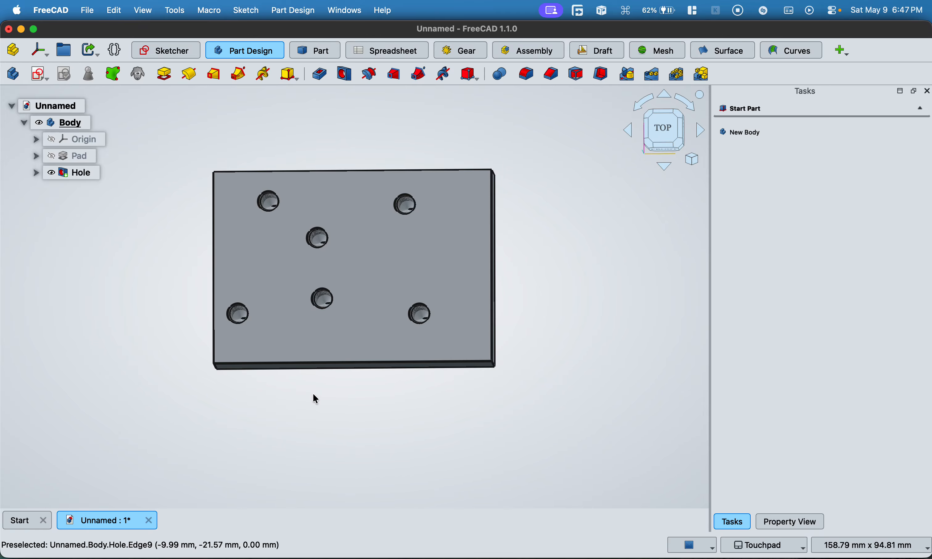
scroll(265, 238, up, 4)
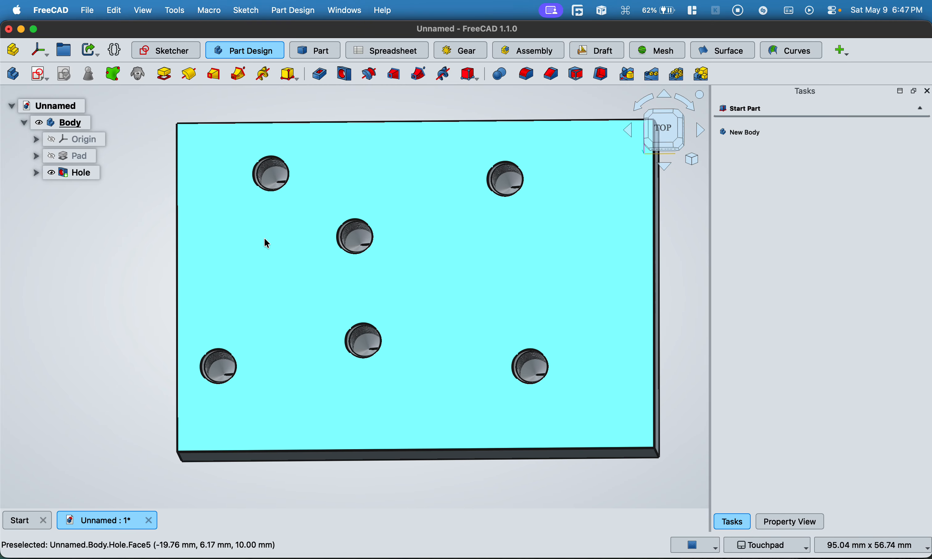
scroll(280, 256, down, 2)
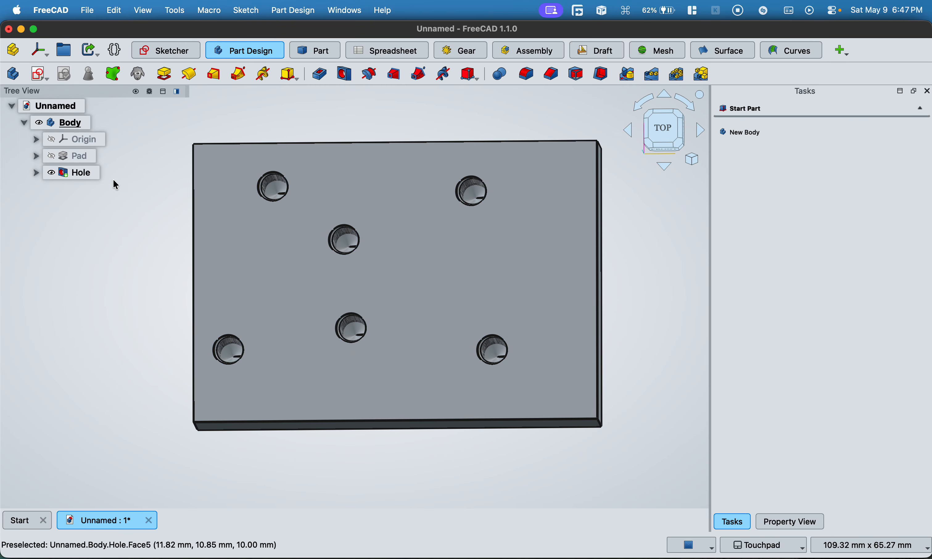
Edit the Hole feature to use the Clearance / Passthrough hole type and apply it
double_click(85, 173)
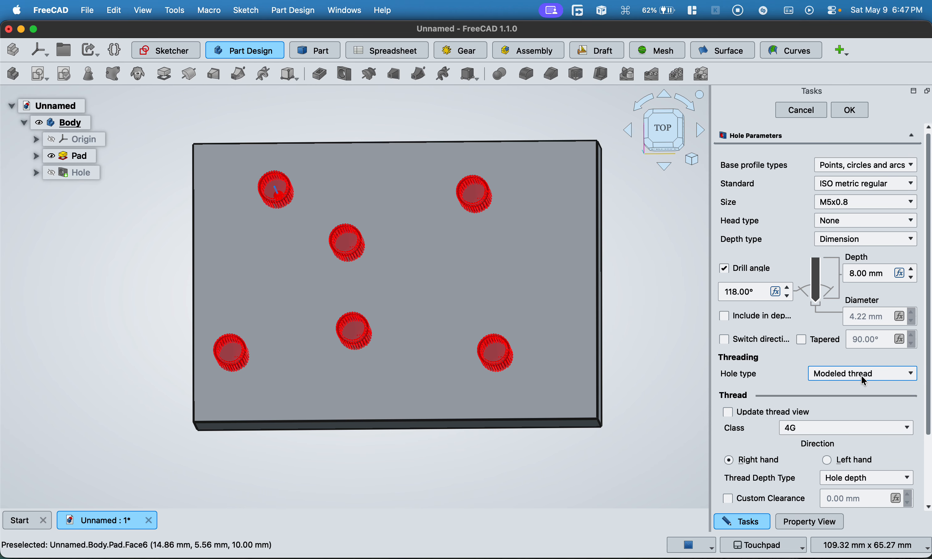
click(856, 373)
click(836, 350)
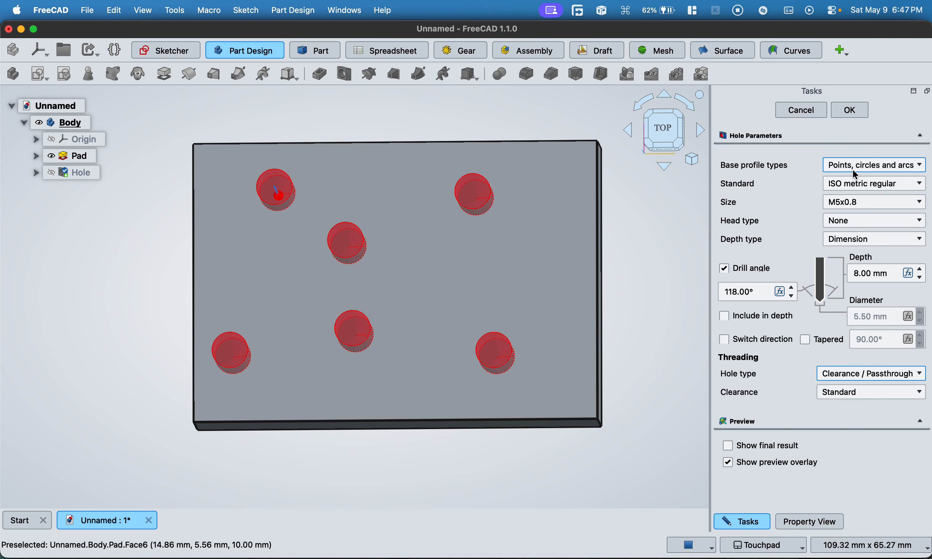
click(850, 111)
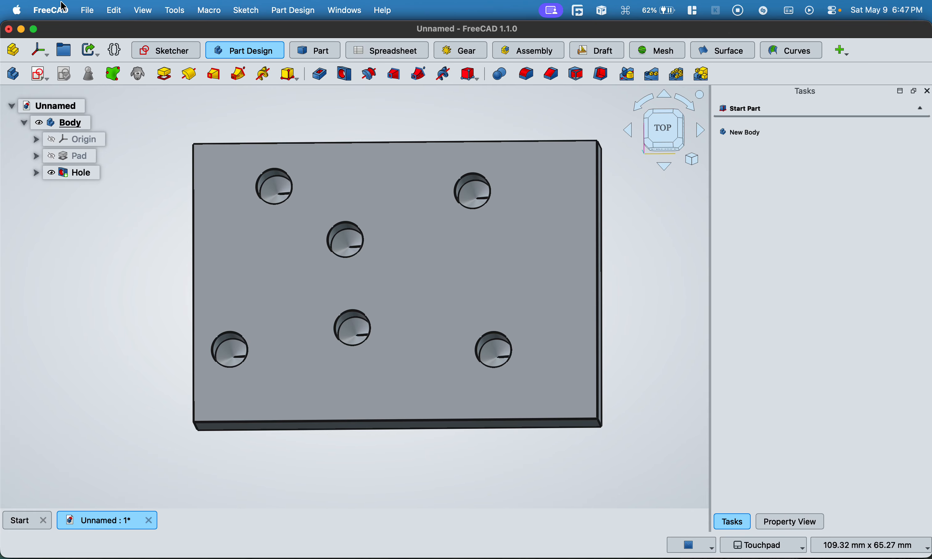
Edit the Hole feature again to use the Modeled thread hole type and apply it
click(79, 176)
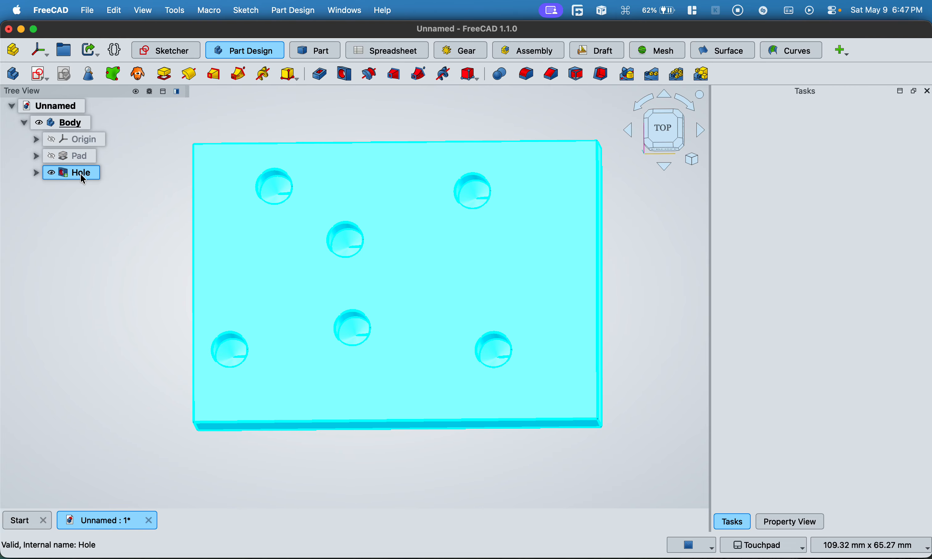
double_click(74, 176)
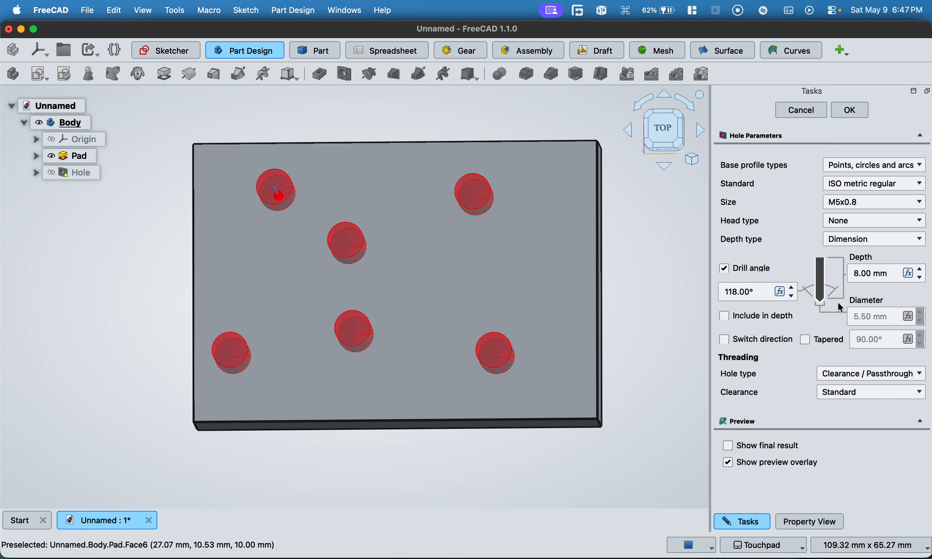
click(870, 373)
click(857, 406)
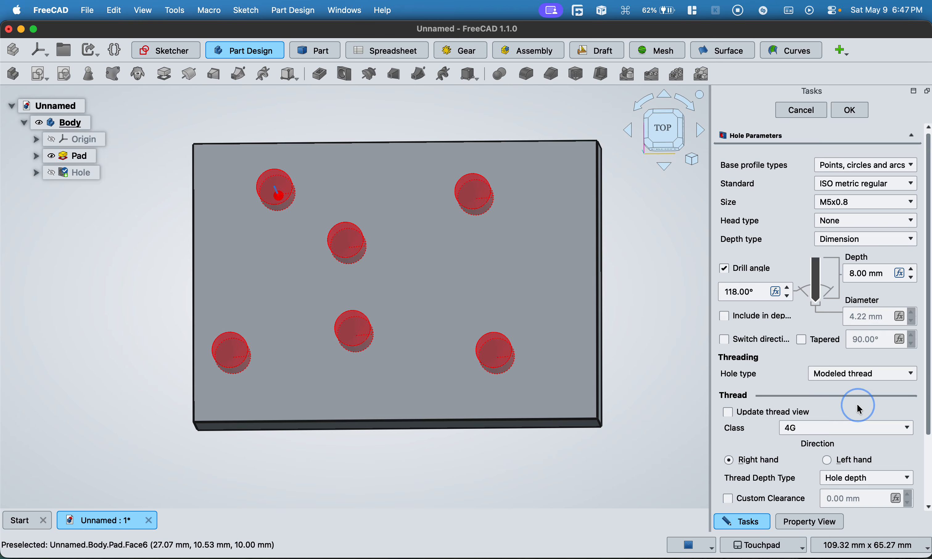
click(851, 110)
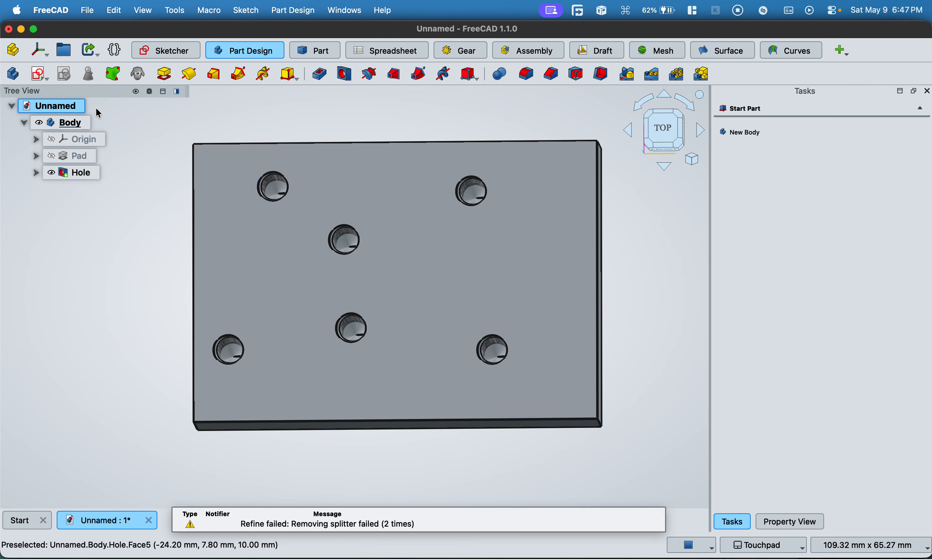
Select the plate and export it to Downloads as Unnamed-BodyHole.3mf in 3D Manufacturing Format
click(87, 10)
click(124, 214)
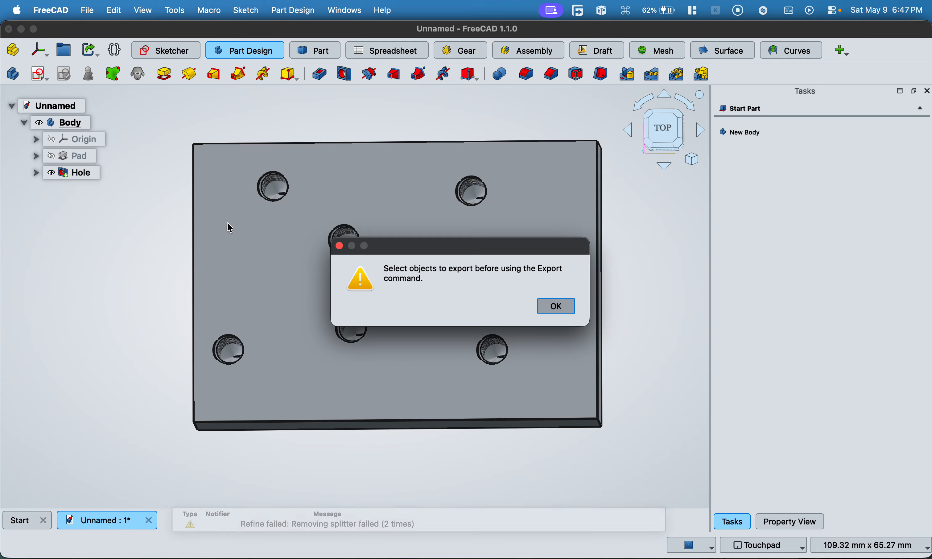
click(552, 307)
click(287, 263)
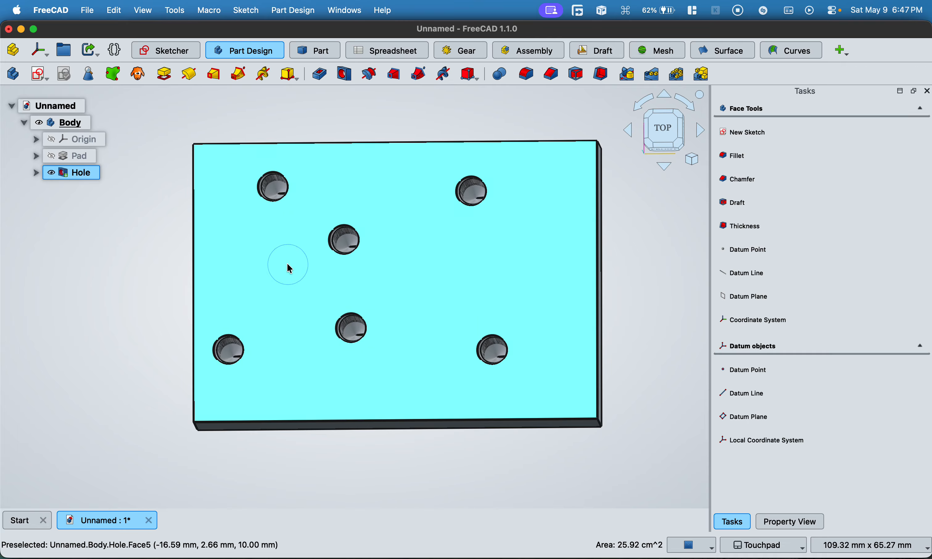
click(88, 11)
click(158, 210)
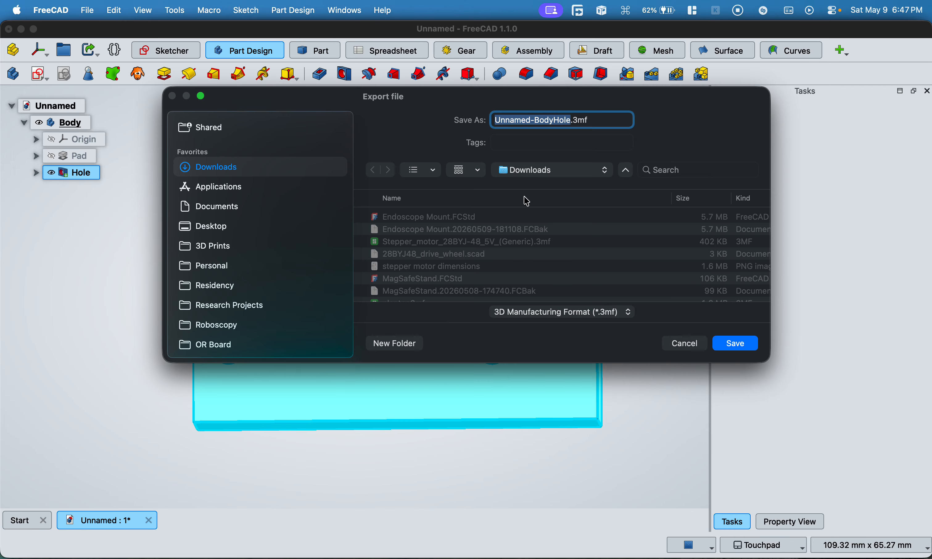
key(Return)
Switch to Bambu Studio and load the exported Unnamed-BodyHole.3mf plate
click(854, 555)
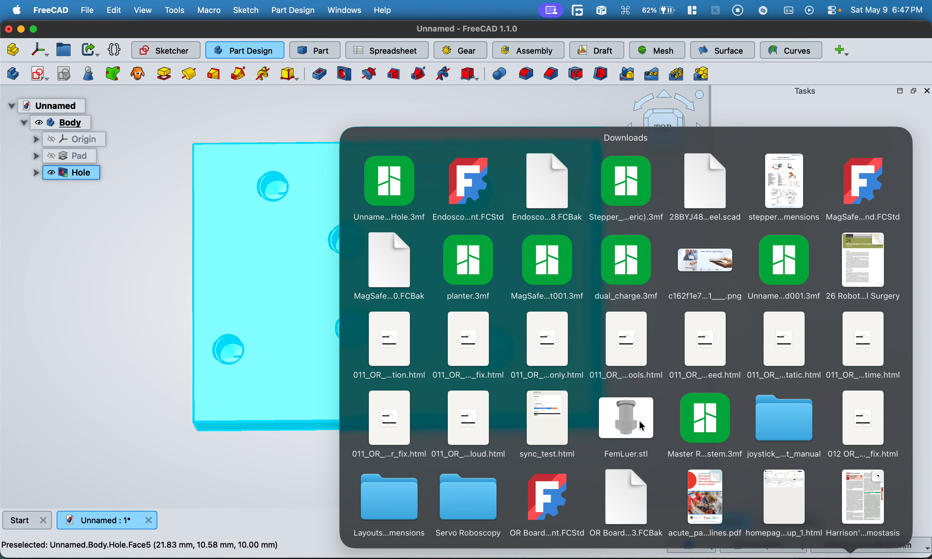
click(389, 180)
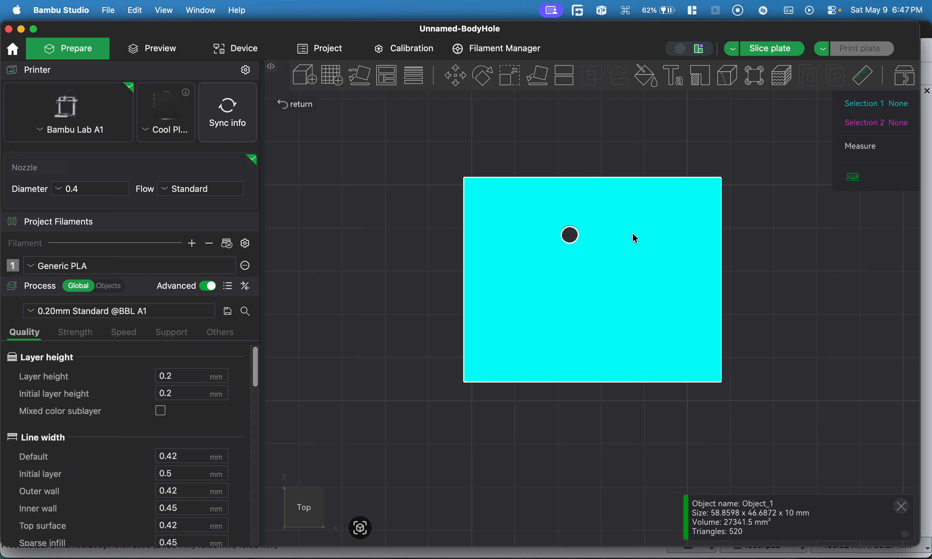
click(8, 29)
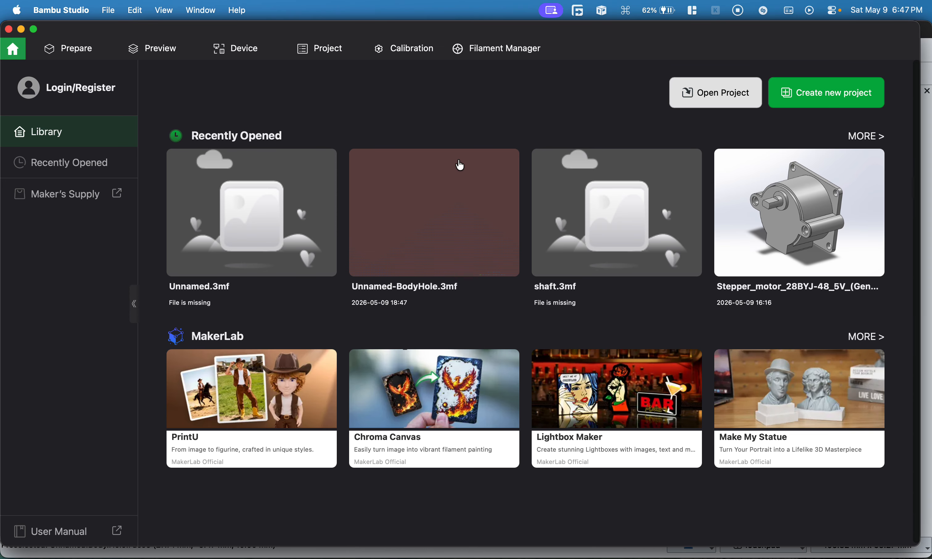
click(460, 166)
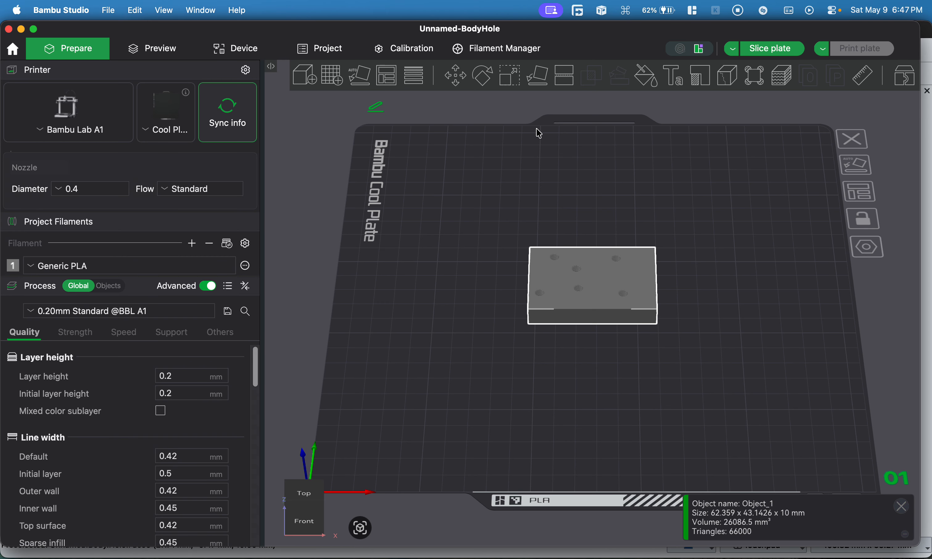
Measure between two thread edges inside one of the plate's holes, resetting both selections and leaving the Measure tool
click(703, 366)
scroll(696, 355, up, 5)
click(631, 416)
mouse_move(631, 416)
mouse_down()
mouse_move(629, 433)
mouse_move(635, 411)
mouse_up()
click(556, 251)
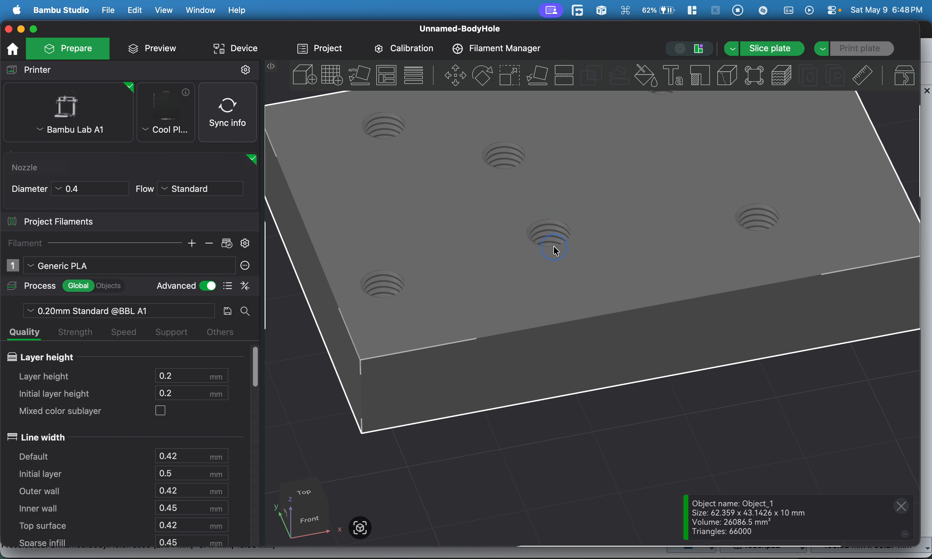
click(862, 75)
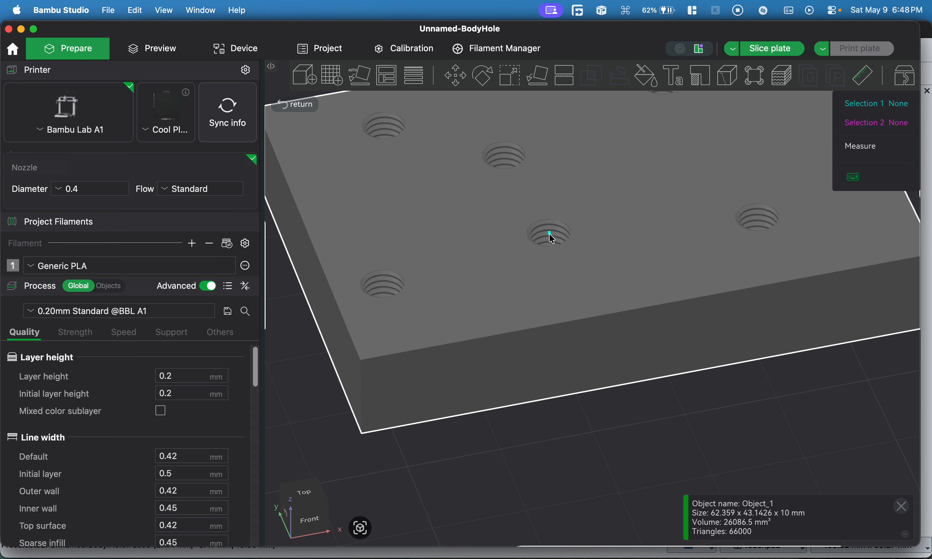
scroll(543, 230, up, 5)
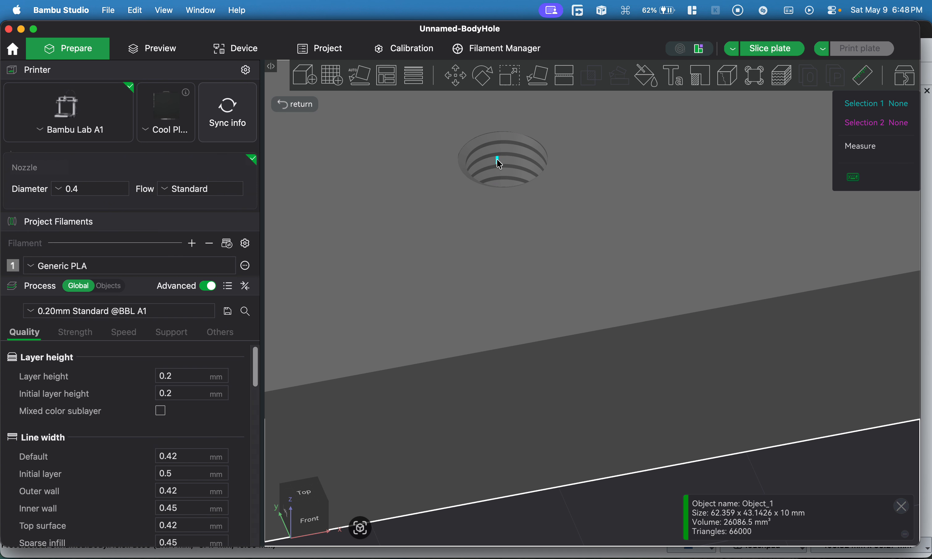
click(503, 143)
click(526, 163)
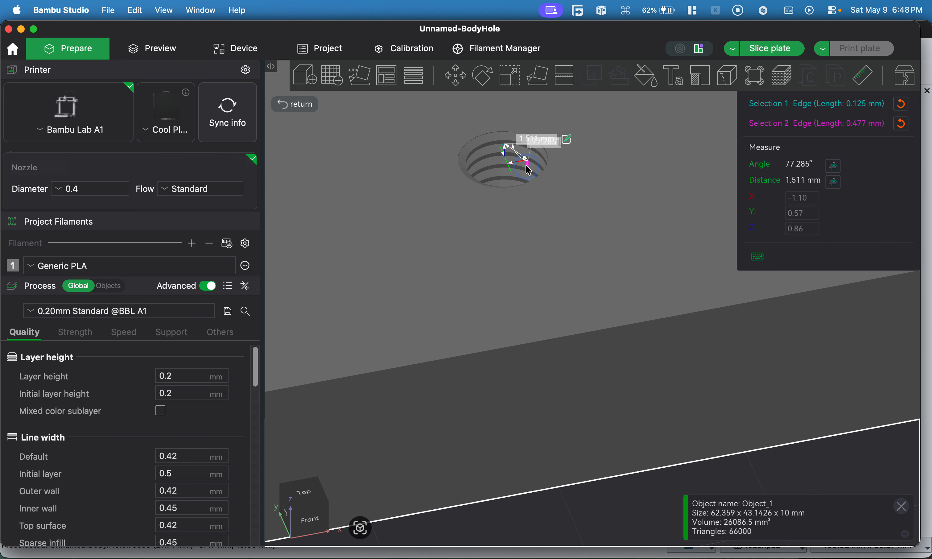
click(902, 103)
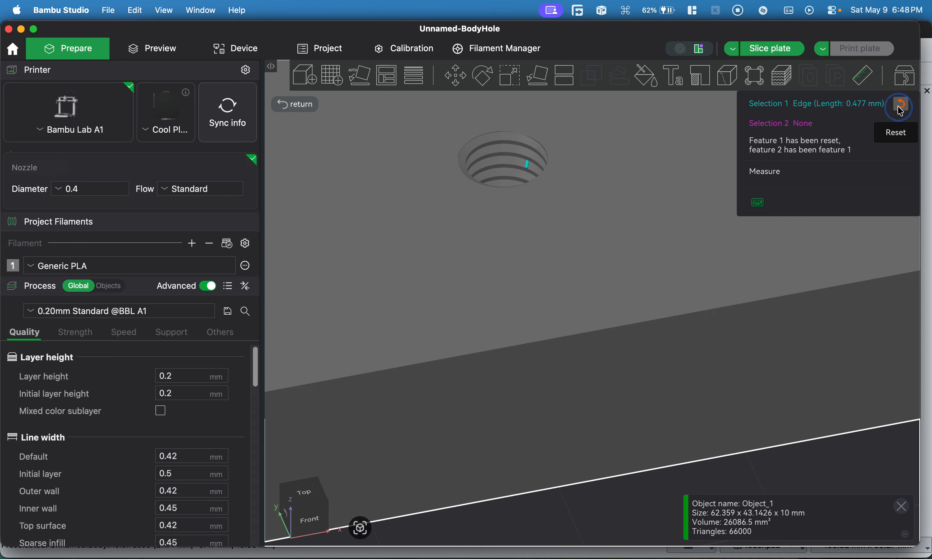
click(901, 103)
click(871, 78)
Examine the threads in the six holes from close up, from above and at an angle
scroll(719, 207, down, 10)
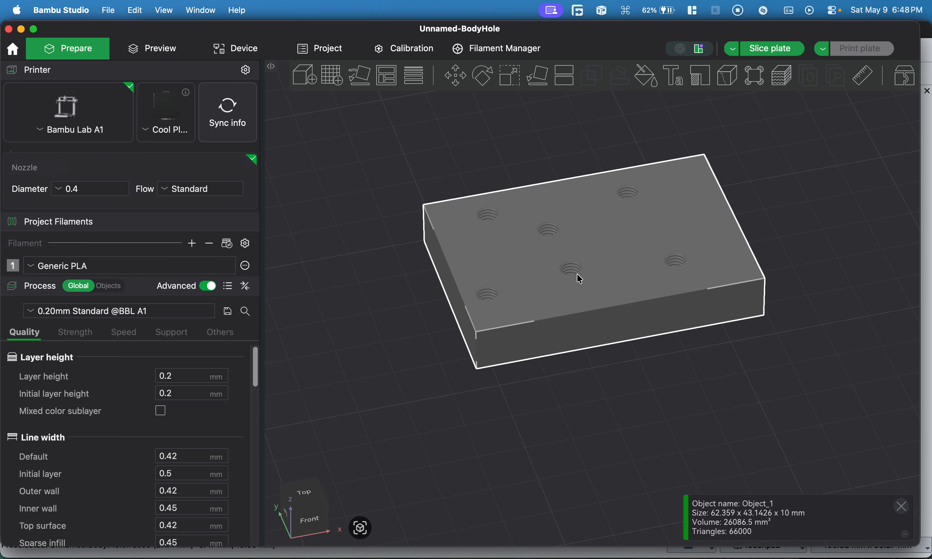
scroll(575, 271, up, 1)
scroll(575, 270, up, 5)
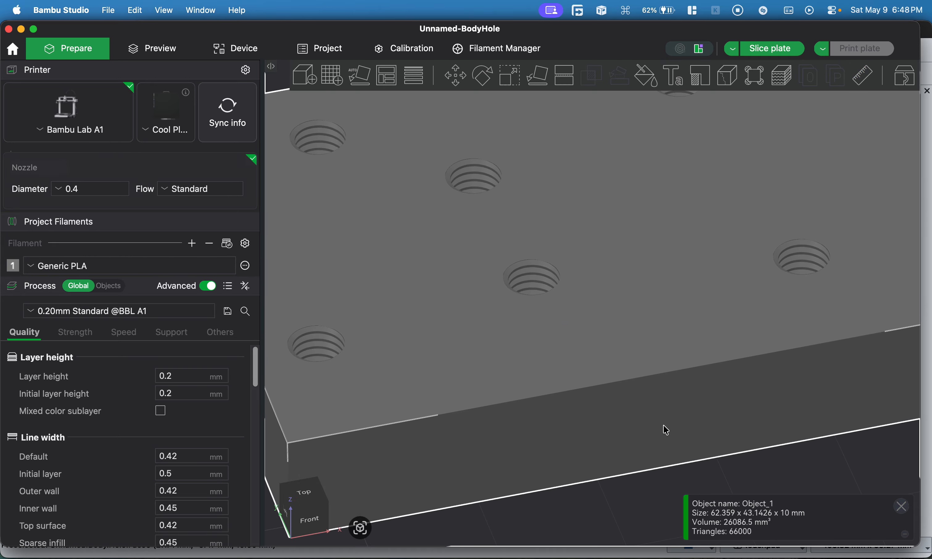
drag(789, 458, 783, 473)
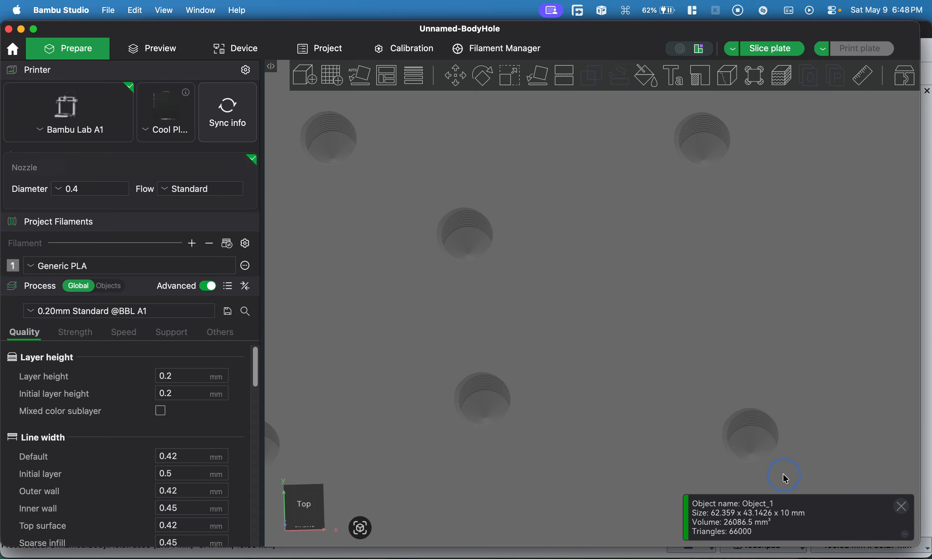
scroll(783, 474, down, 5)
drag(675, 479, 674, 474)
scroll(675, 474, up, 3)
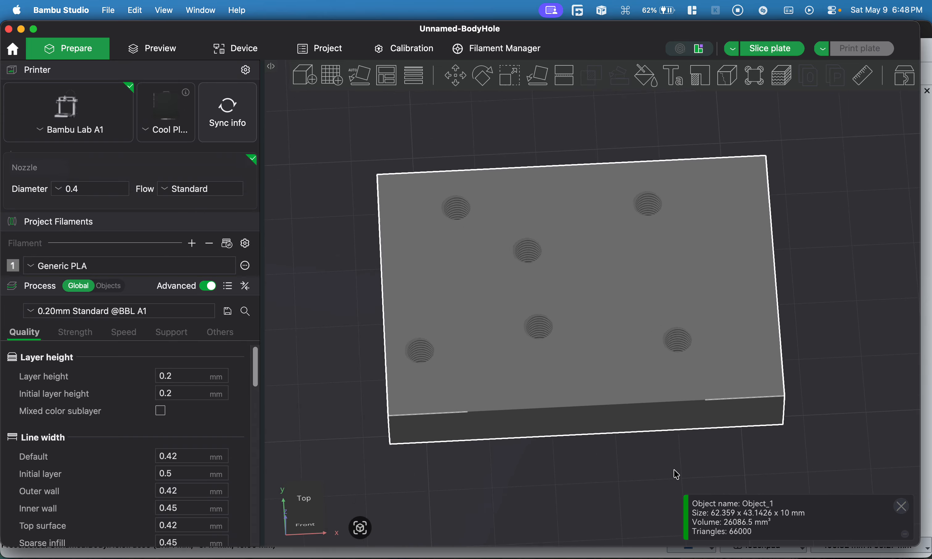
Switch back to FreeCAD and set the Hole feature's hole type to Tap drill (to be threaded), applying the change
key(ctrl+Up)
click(234, 293)
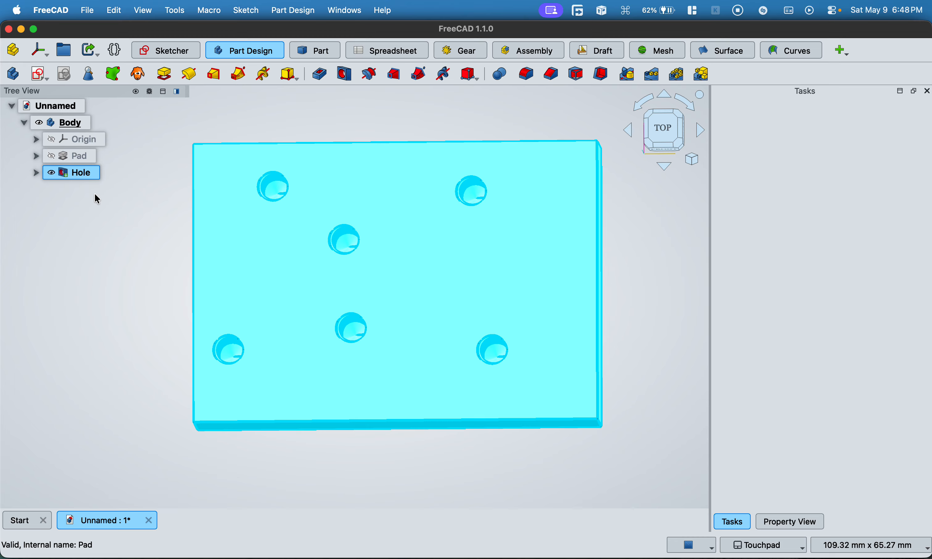
double_click(77, 173)
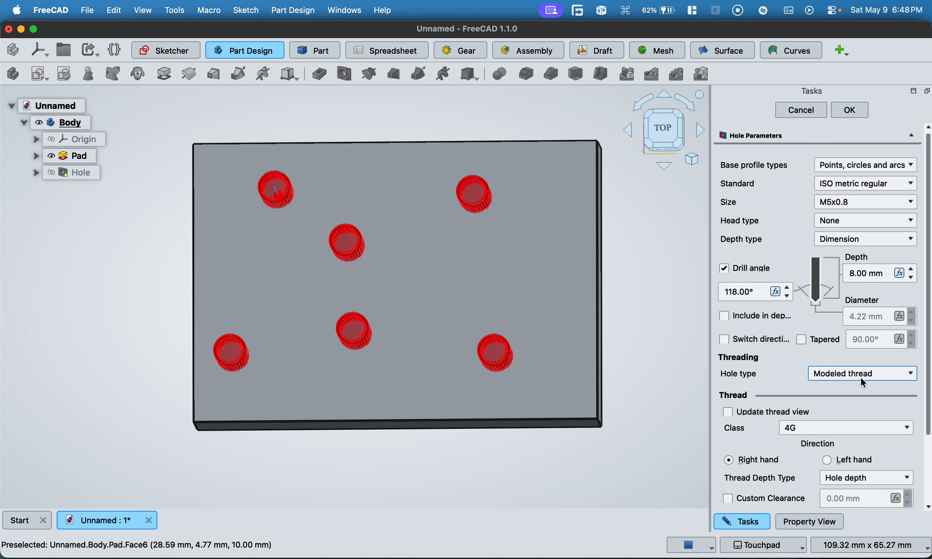
click(838, 375)
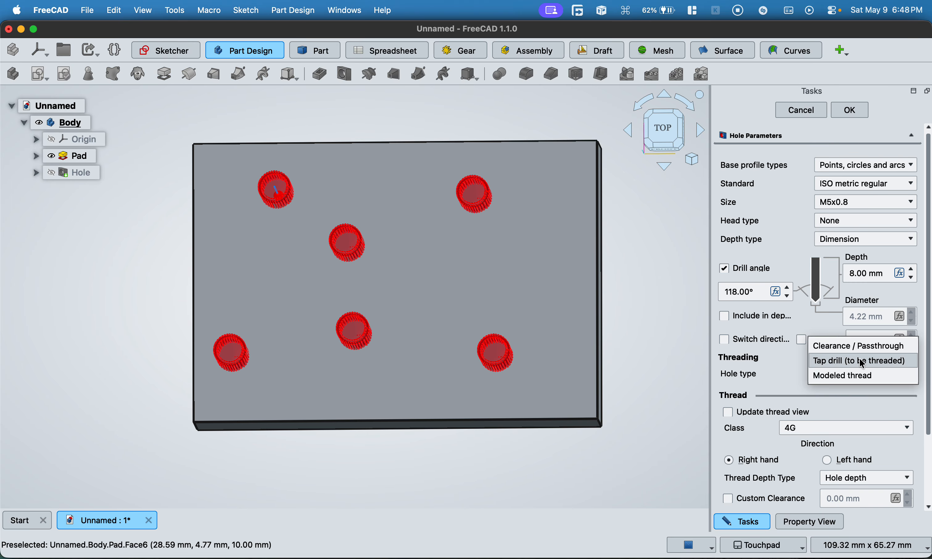
click(884, 364)
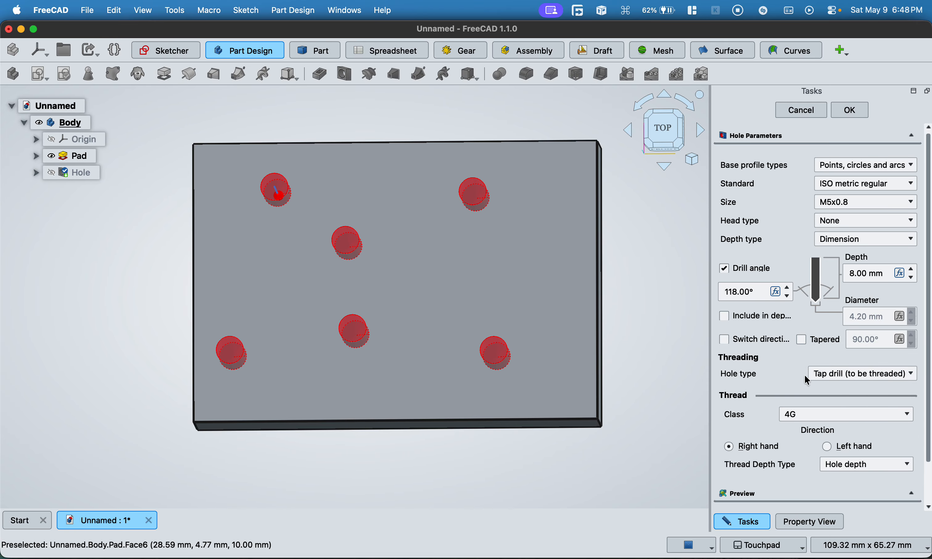
click(850, 110)
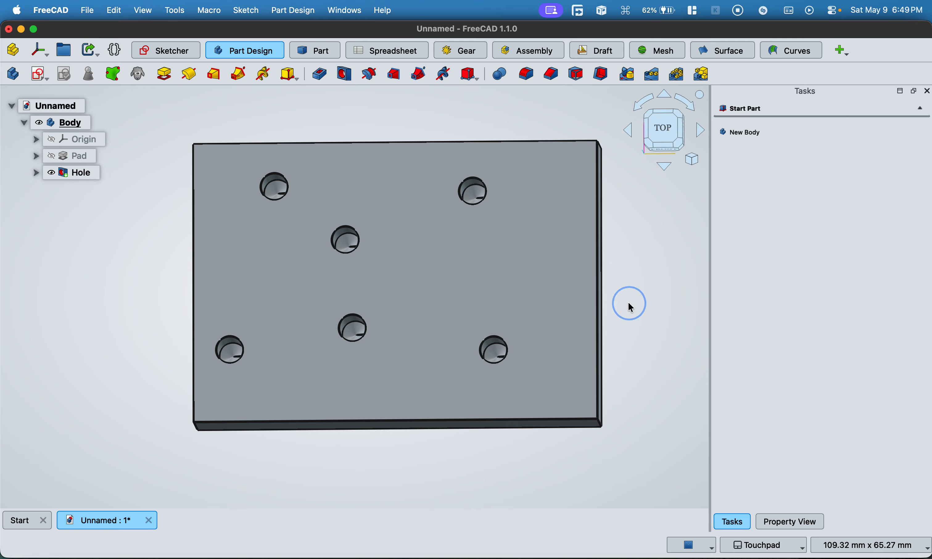
Execute the user macro thread_on_export.FCMacro on the plate with the tap-drill holes
click(218, 12)
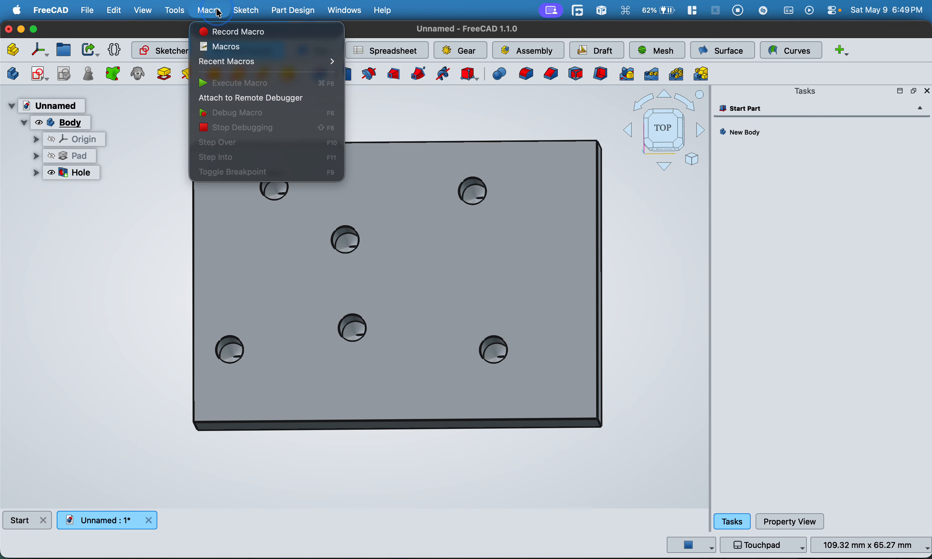
click(151, 228)
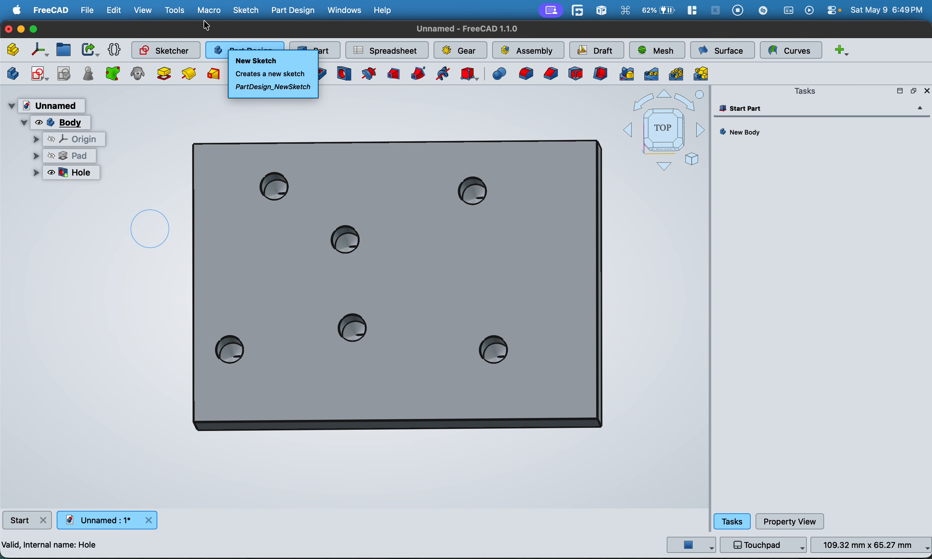
click(211, 128)
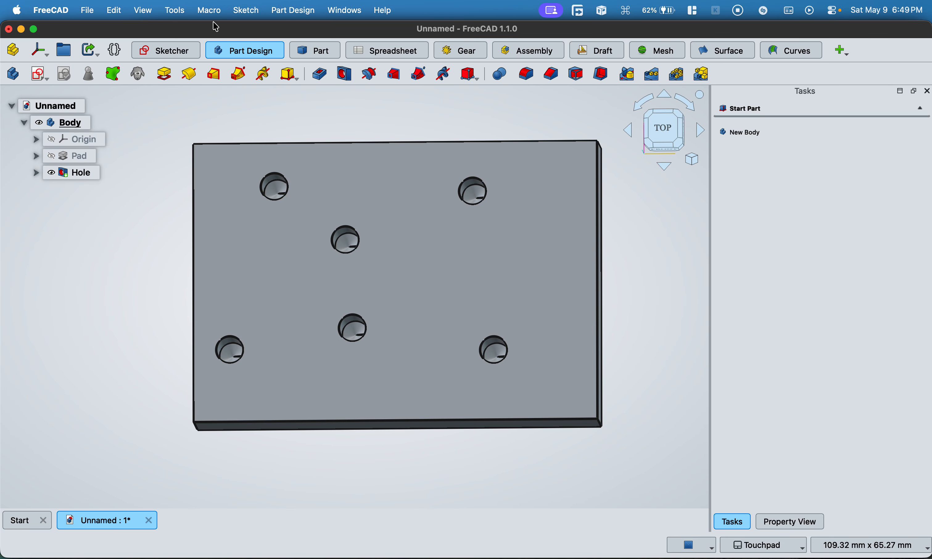
click(211, 8)
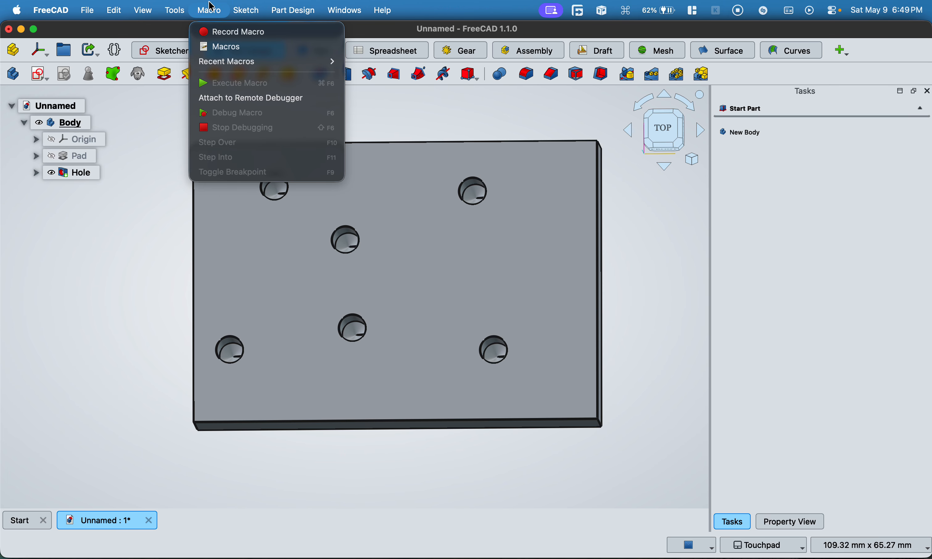
click(229, 48)
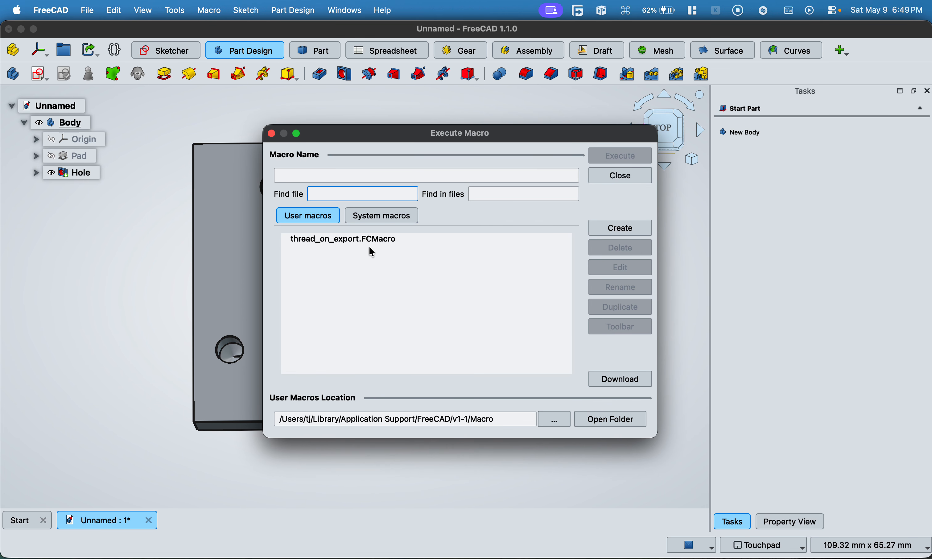
drag(423, 139, 650, 152)
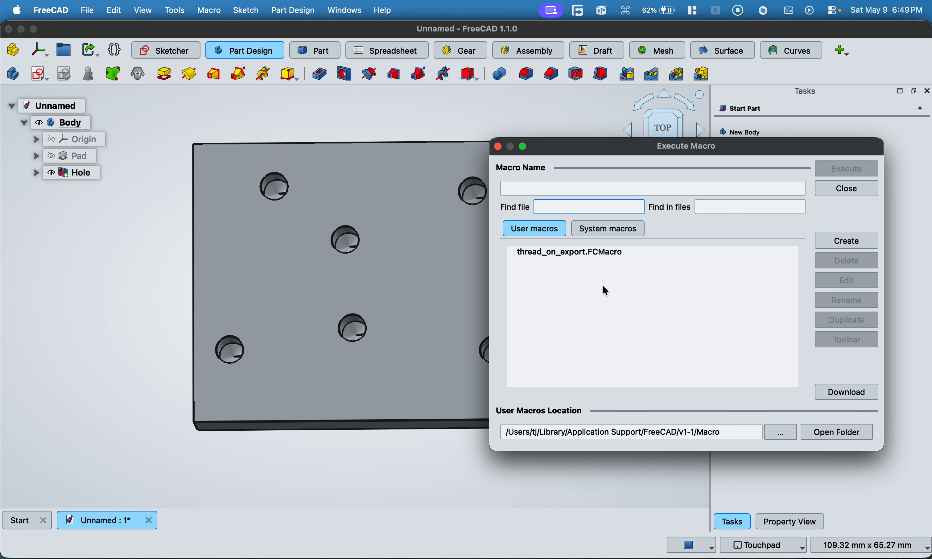
click(88, 10)
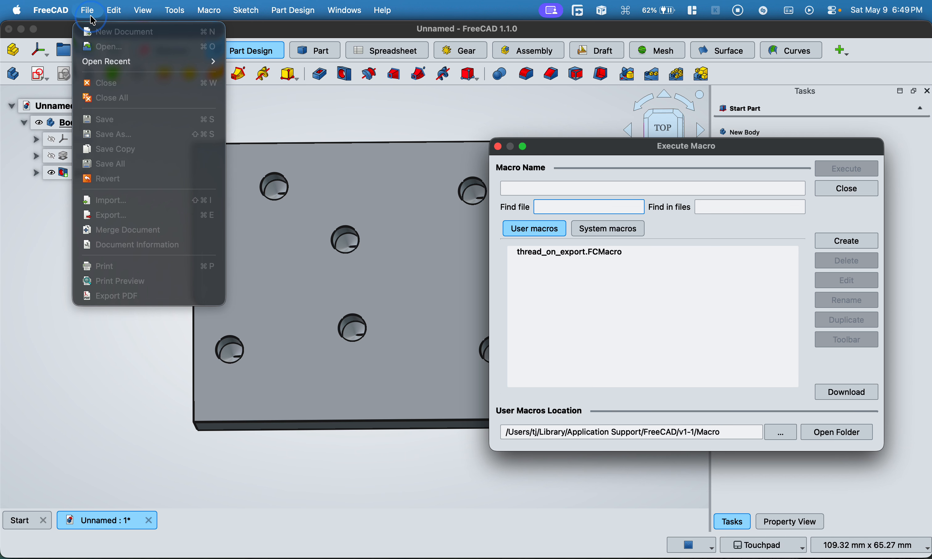
click(359, 123)
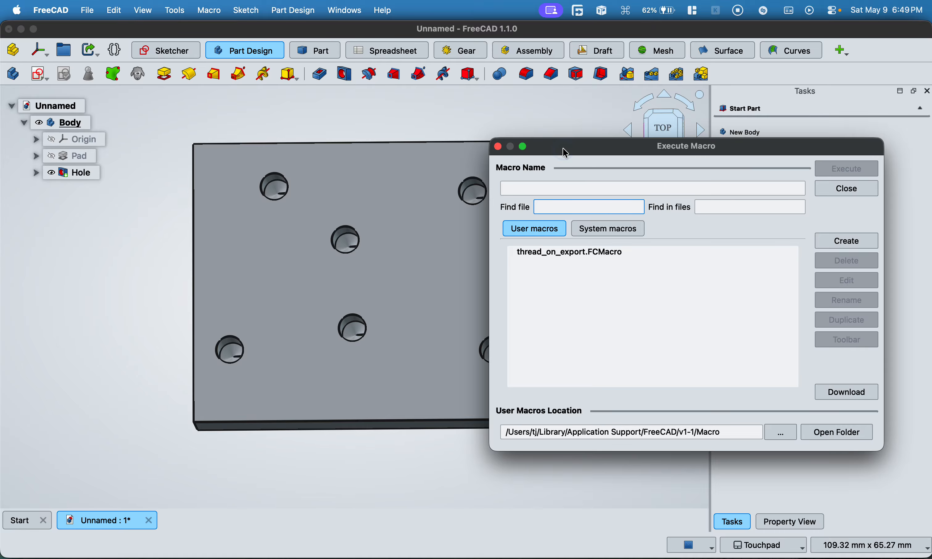
drag(566, 153, 302, 151)
click(326, 254)
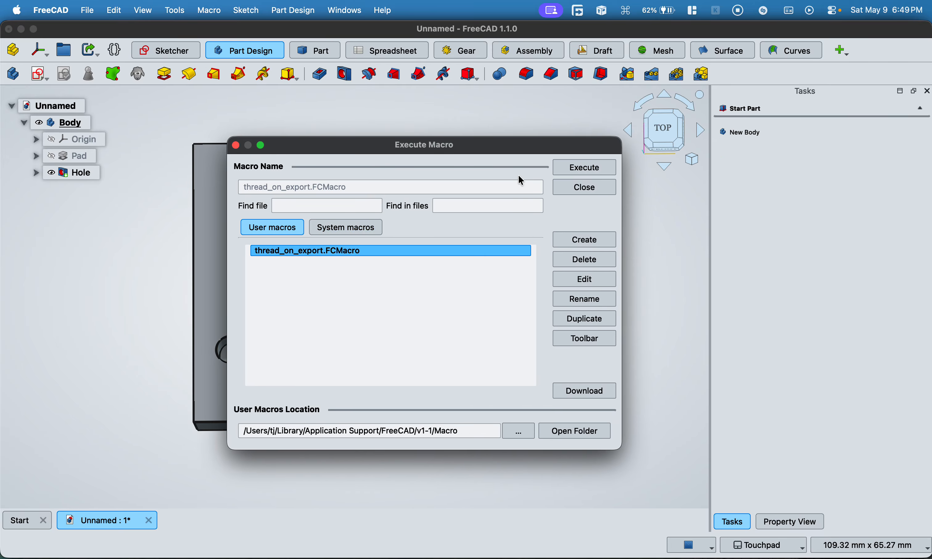
click(586, 172)
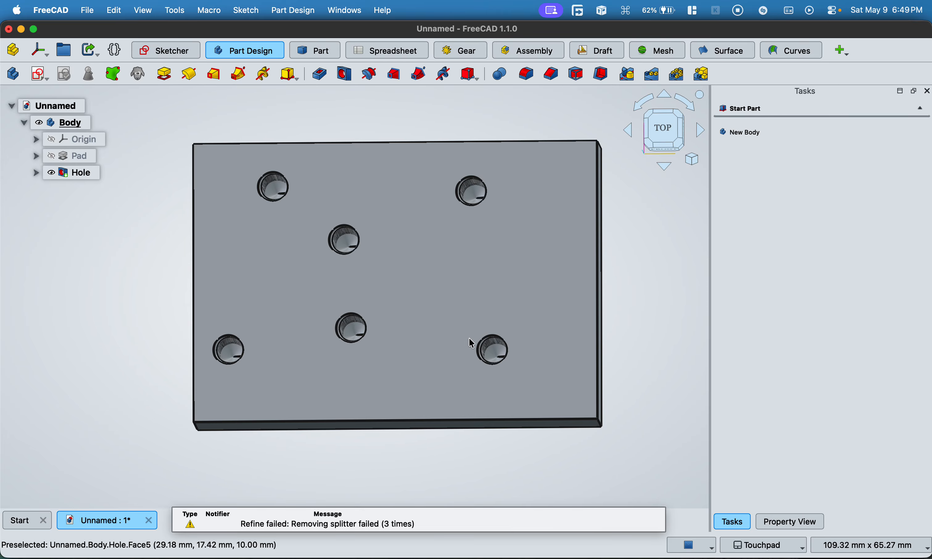
Open the exported Unnamed.3mf from Downloads in Bambu Studio and inspect the threads in the plate's holes up close
click(849, 549)
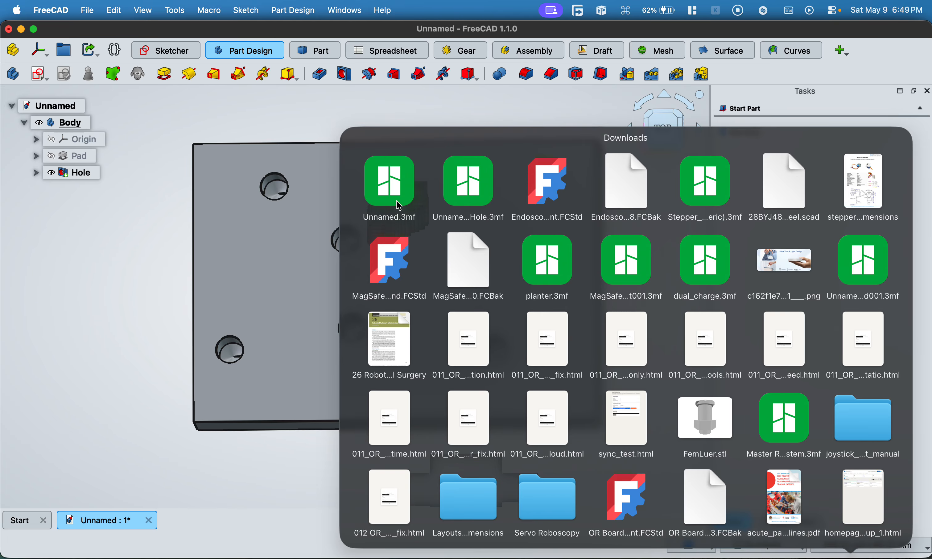
click(389, 184)
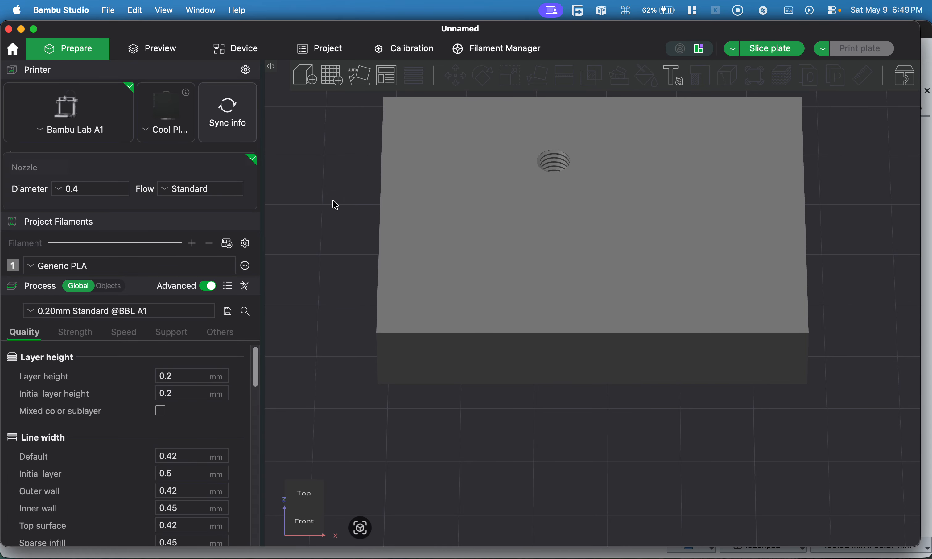
drag(333, 201, 328, 211)
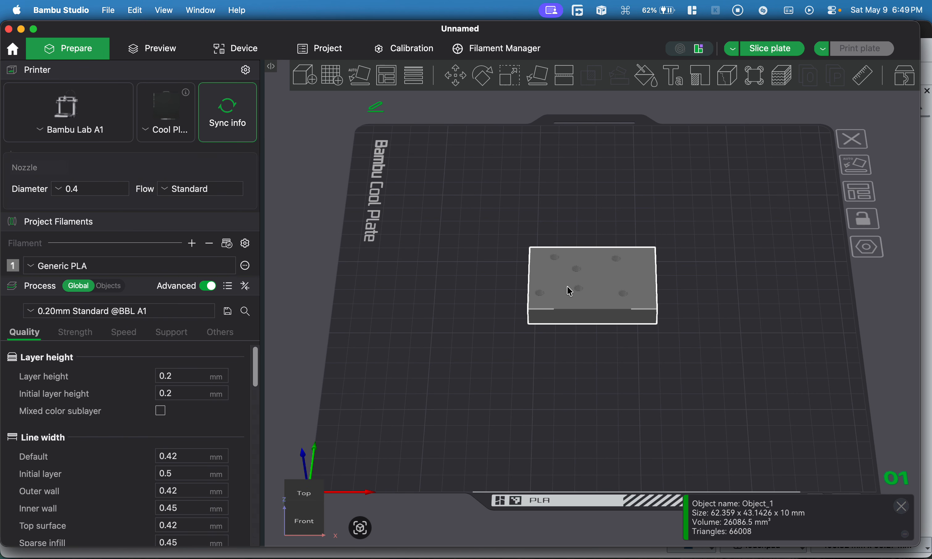
scroll(568, 283, up, 5)
scroll(568, 282, up, 8)
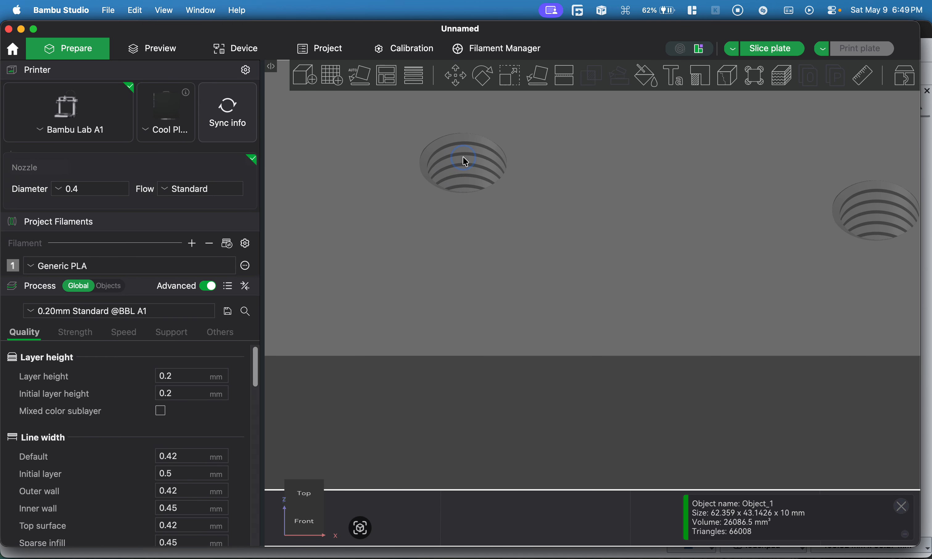
Switch back to FreeCAD and check the plate's tap-drill holes for comparison
key(ctrl+Up)
click(280, 302)
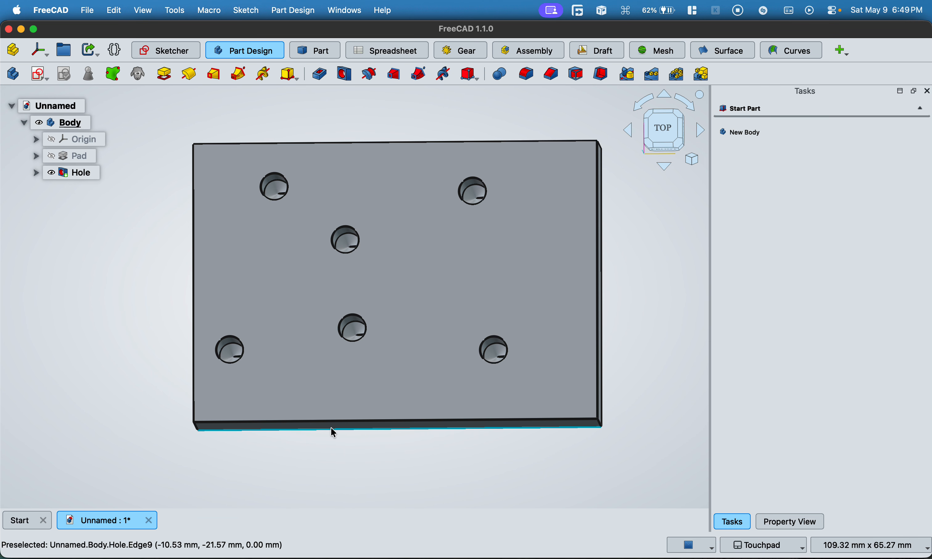
click(332, 439)
scroll(358, 333, up, 5)
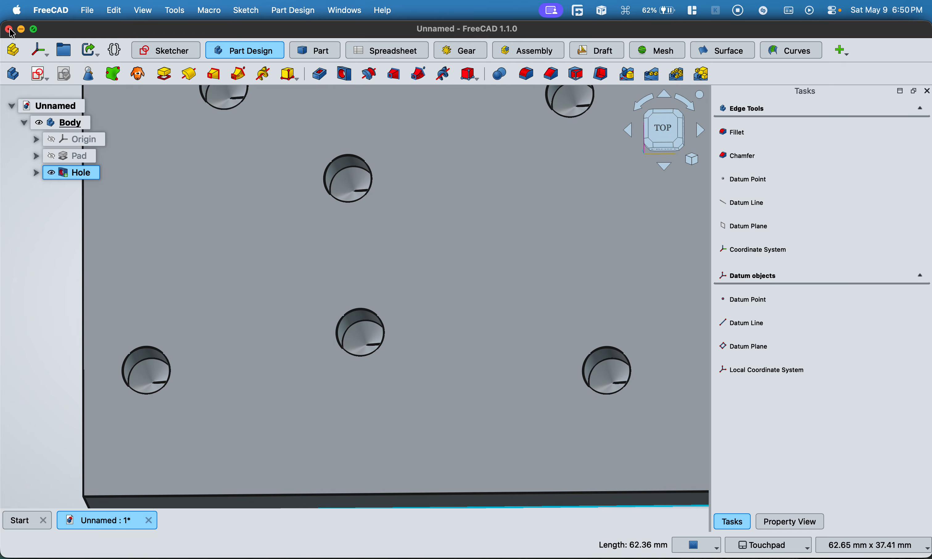
Close the plate document, saving it as Unnamed in the Downloads folder
click(10, 31)
click(552, 308)
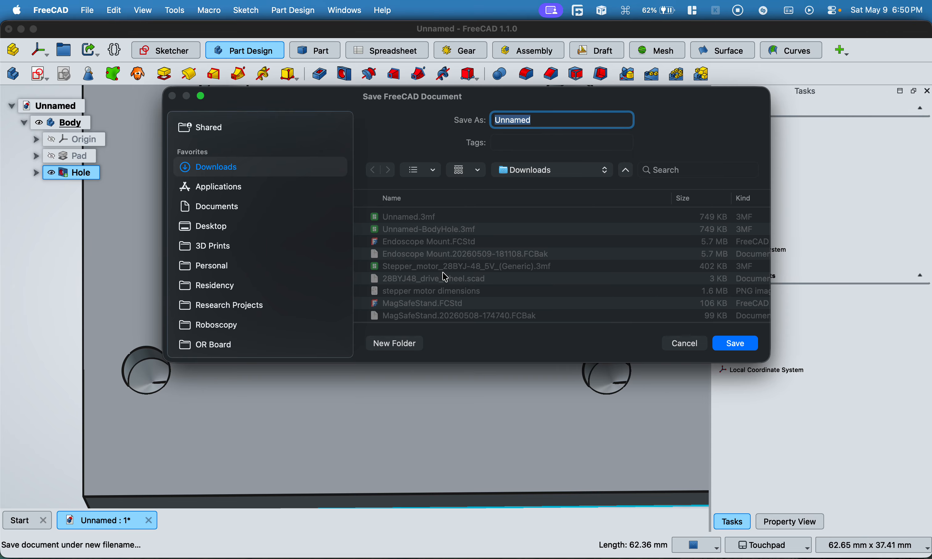
scroll(454, 268, down, 3)
scroll(454, 268, up, 3)
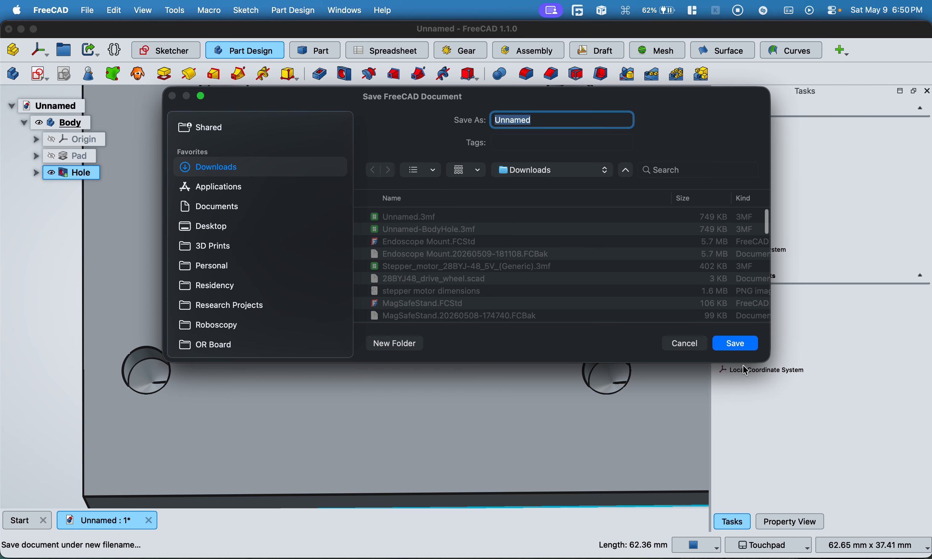
click(735, 343)
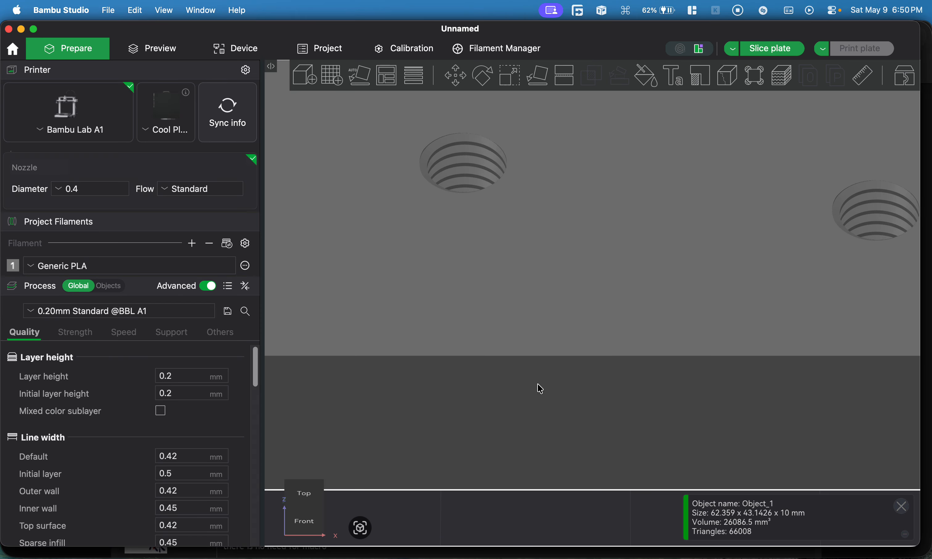
Examine the threads in the six holes of the Unnamed plate in Bambu Studio from several angles and distances
scroll(536, 384, down, 5)
scroll(533, 243, down, 5)
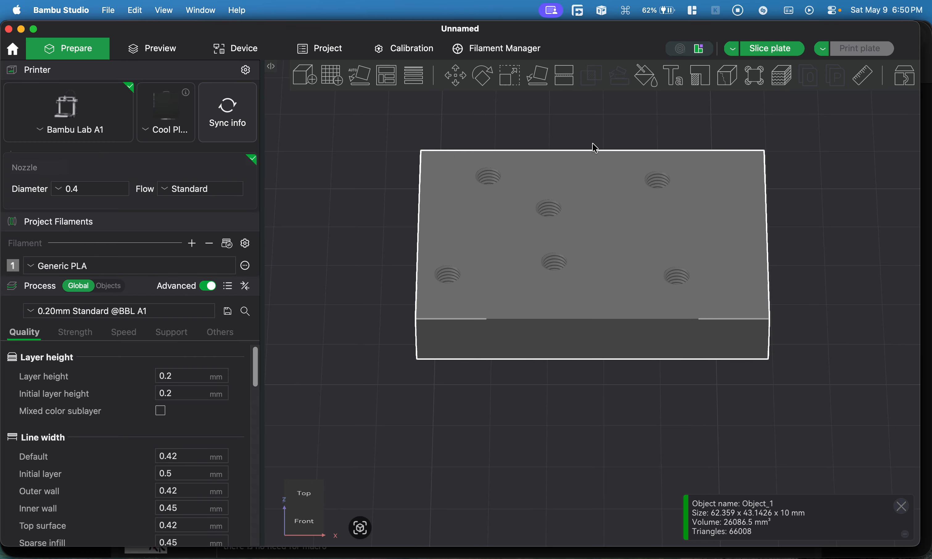
drag(589, 125, 553, 122)
scroll(559, 206, up, 5)
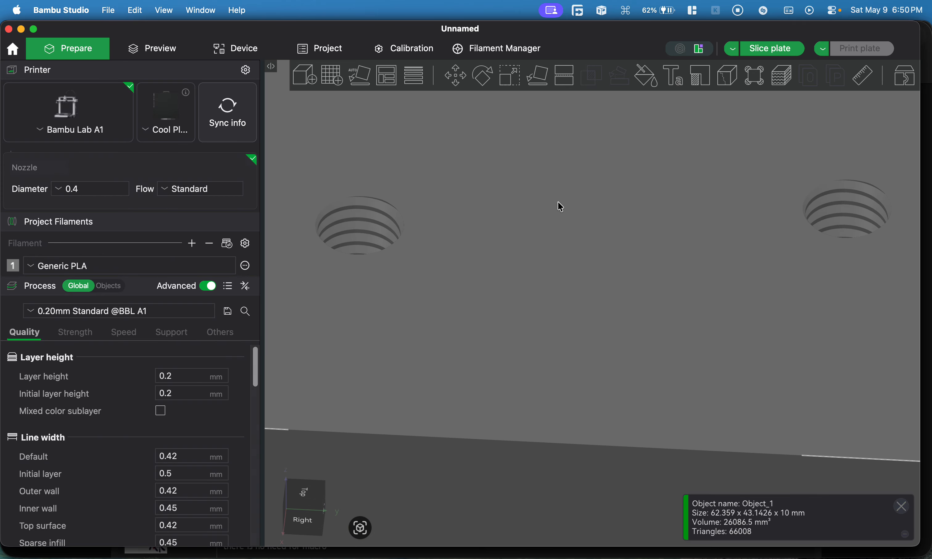
scroll(560, 206, down, 5)
drag(419, 222, 454, 241)
Close the Unnamed and Unnamed-BodyHole project windows in Bambu Studio
click(8, 29)
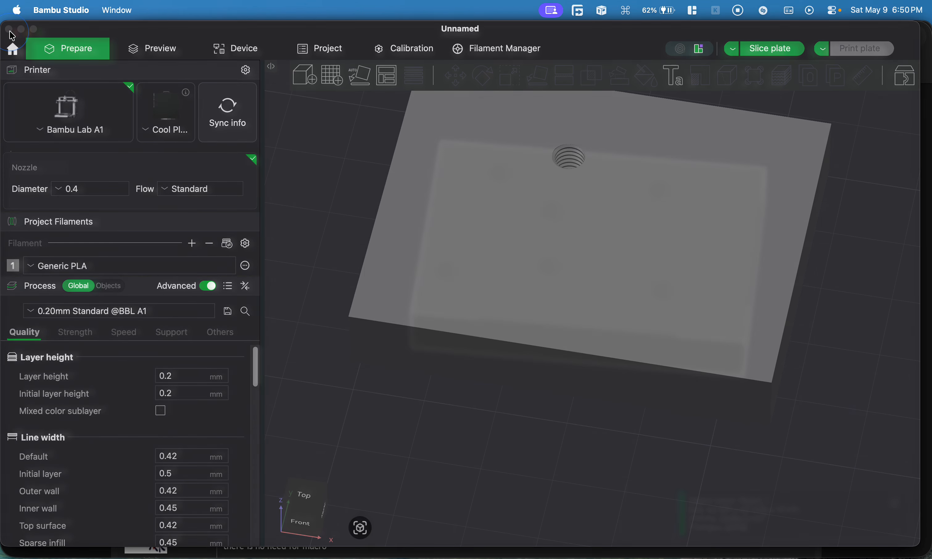
click(372, 205)
click(9, 29)
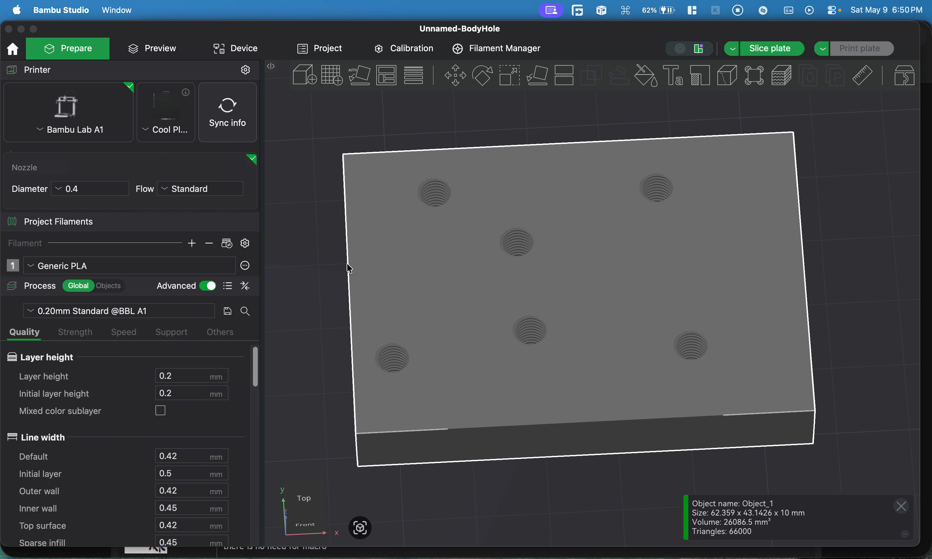
click(9, 28)
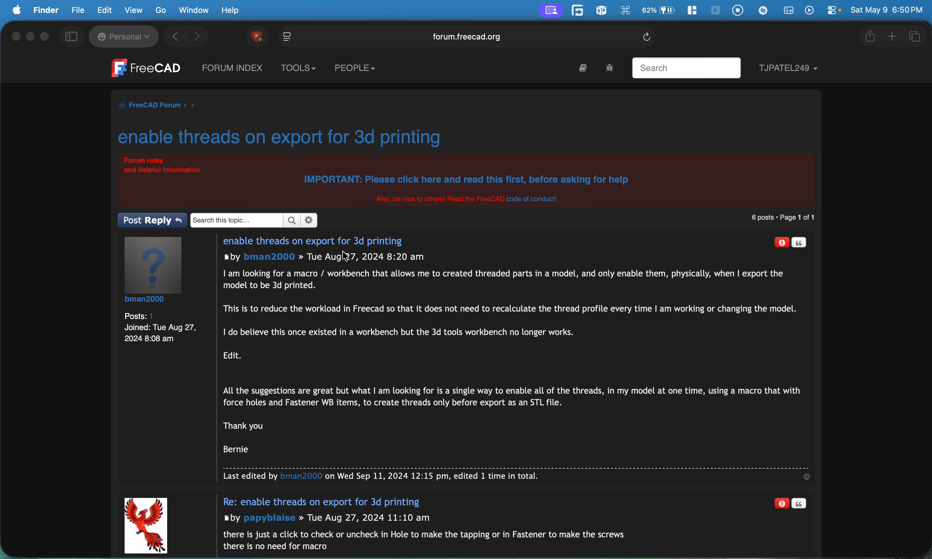
Read the opening post of the FreeCAD forum topic "enable threads on export for 3d printing" in Safari, highlighting its date and request
click(324, 288)
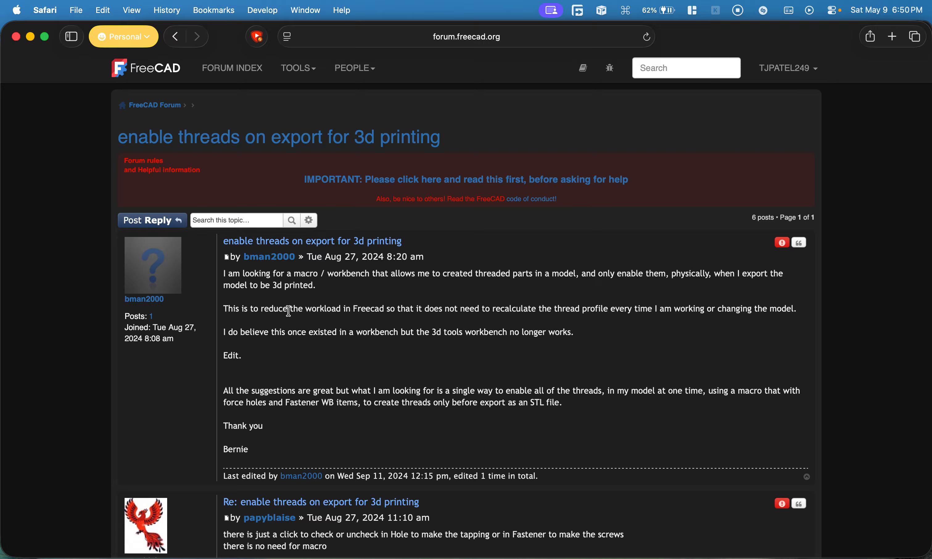
drag(307, 257, 379, 258)
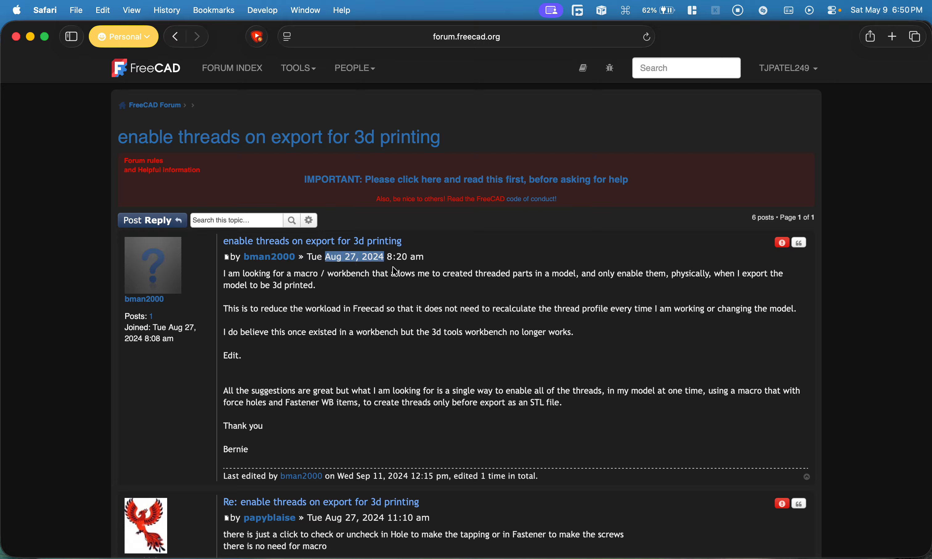
click(423, 293)
drag(240, 274, 313, 287)
click(312, 287)
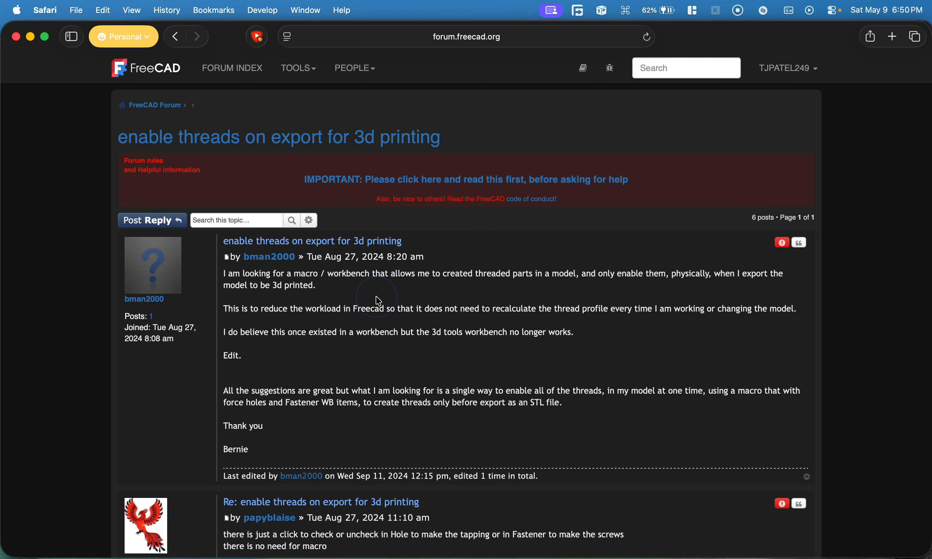
Look through the forum topic's reply that contains the macro code and its usage note
scroll(378, 300, down, 3)
scroll(378, 300, down, 20)
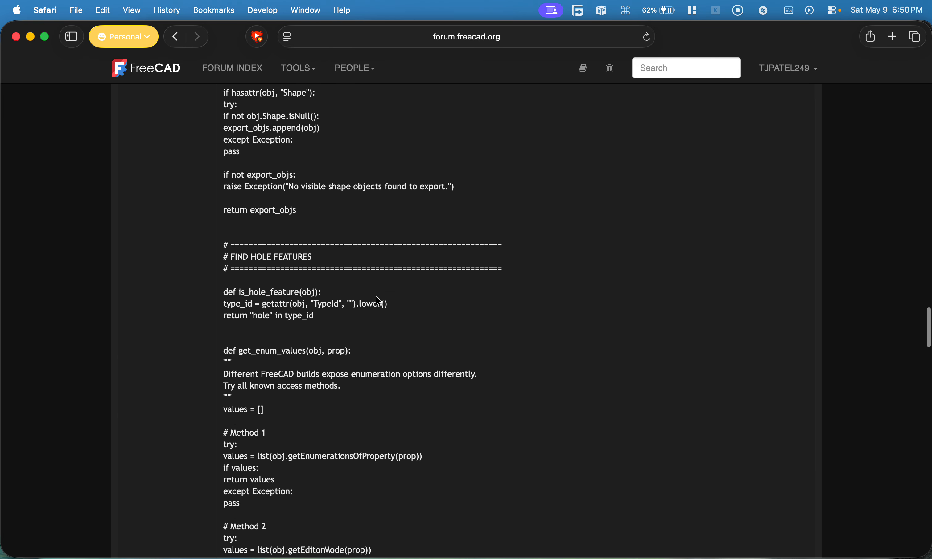
scroll(378, 301, up, 20)
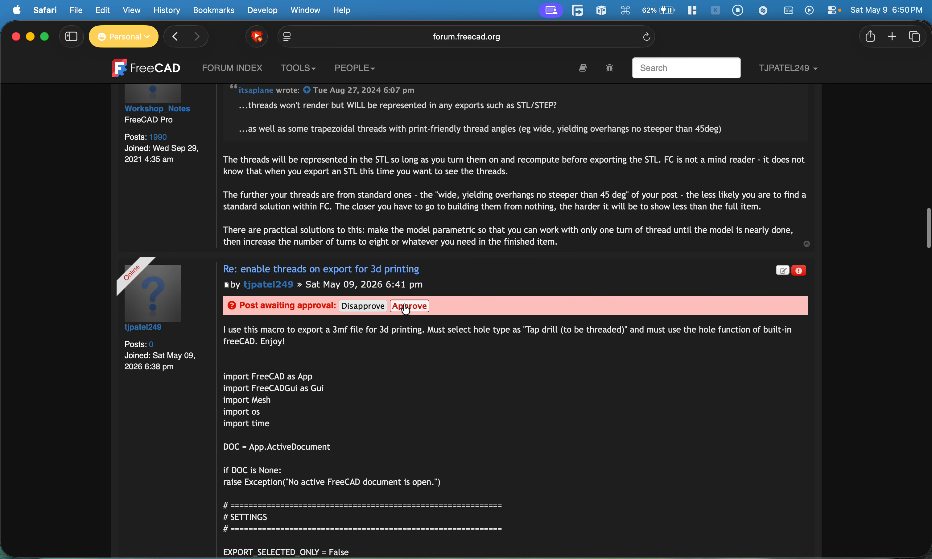
Switch to the Endoscope Mount document in FreeCAD and examine the threaded holes in the mount's cylindrical standoffs up close
key(super+Tab)
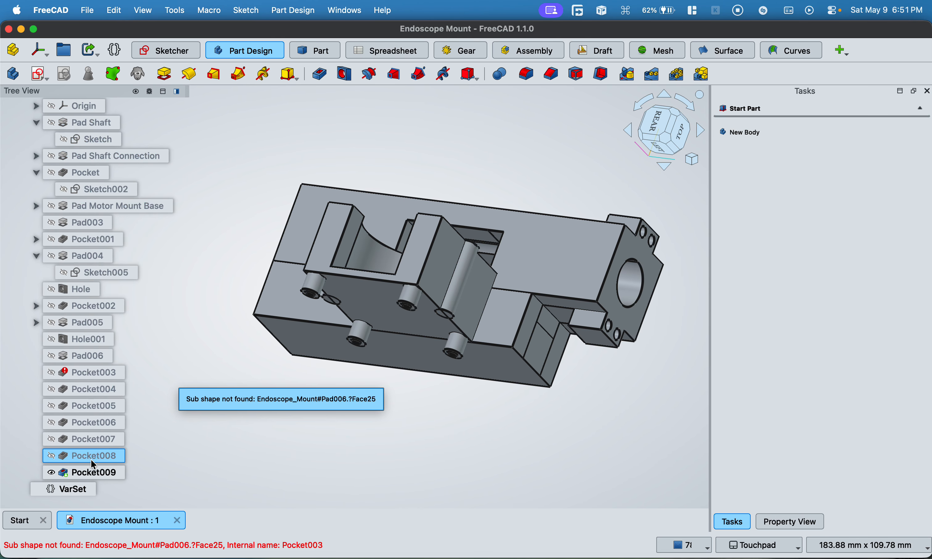
scroll(106, 226, up, 2)
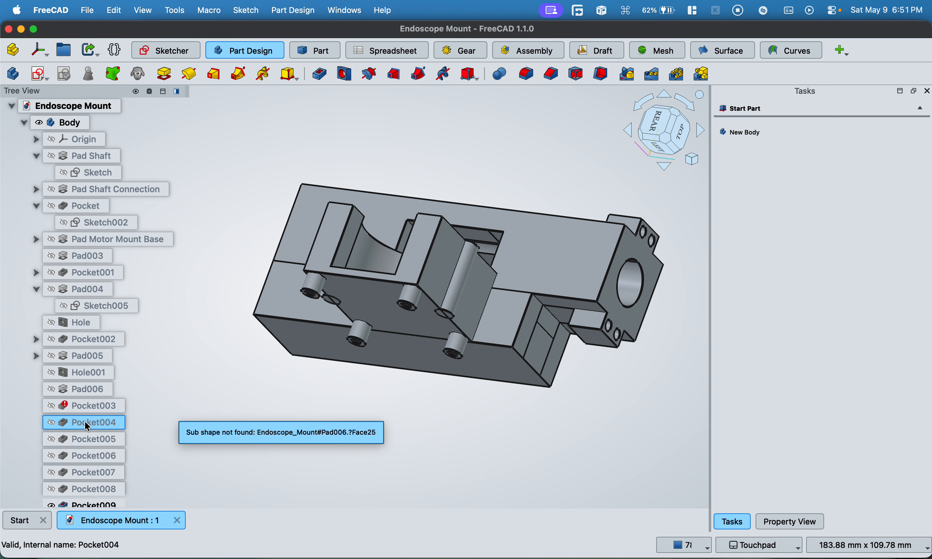
click(411, 389)
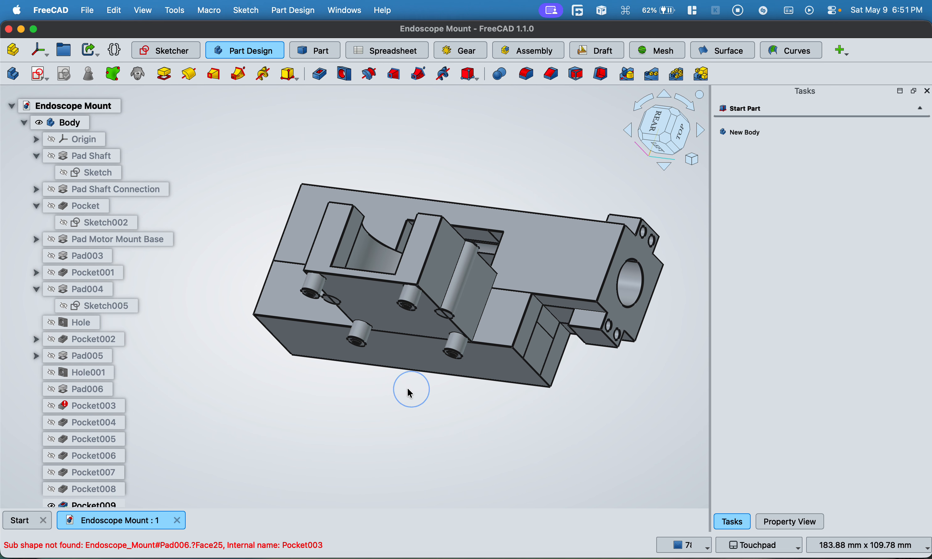
alt+drag(411, 389, 397, 442)
click(396, 443)
middle_drag(396, 443, 447, 206)
scroll(447, 206, up, 4)
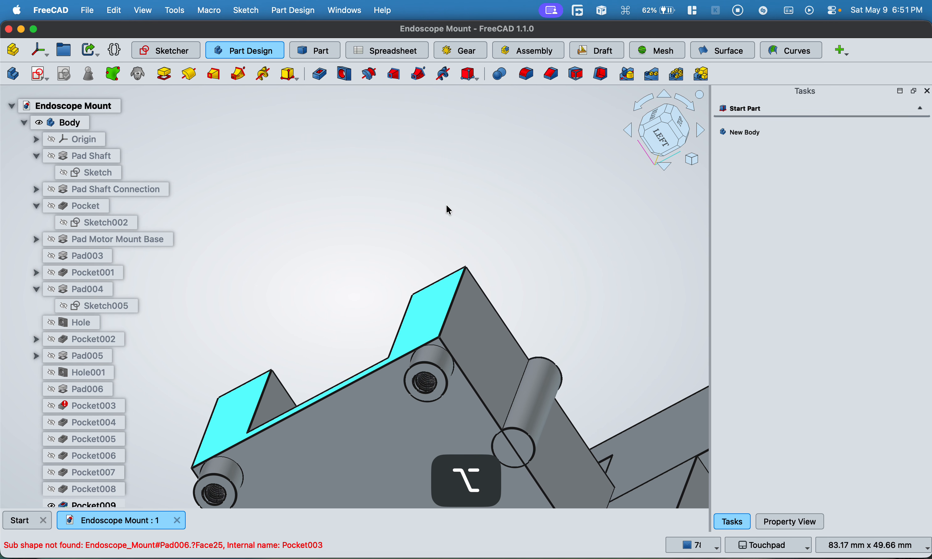
middle_drag(391, 433, 407, 216)
scroll(449, 156, up, 5)
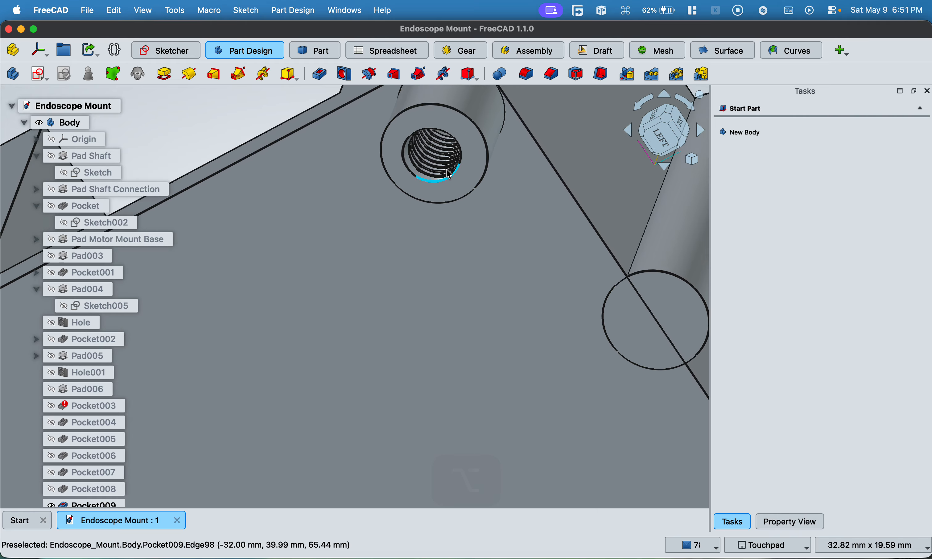
scroll(440, 225, down, 10)
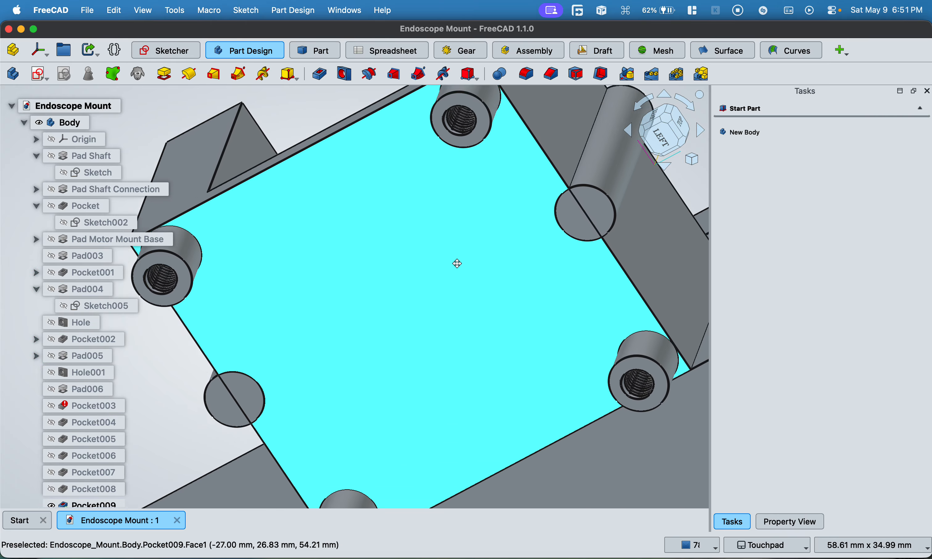
Inspect the side of the endoscope mount with the large circular recess and its standoffs, and close the Endoscope Mount document
alt+middle_drag(532, 246, 491, 318)
mouse_move(538, 172)
alt+middle_down()
mouse_move(523, 242)
mouse_move(447, 266)
alt+middle_up()
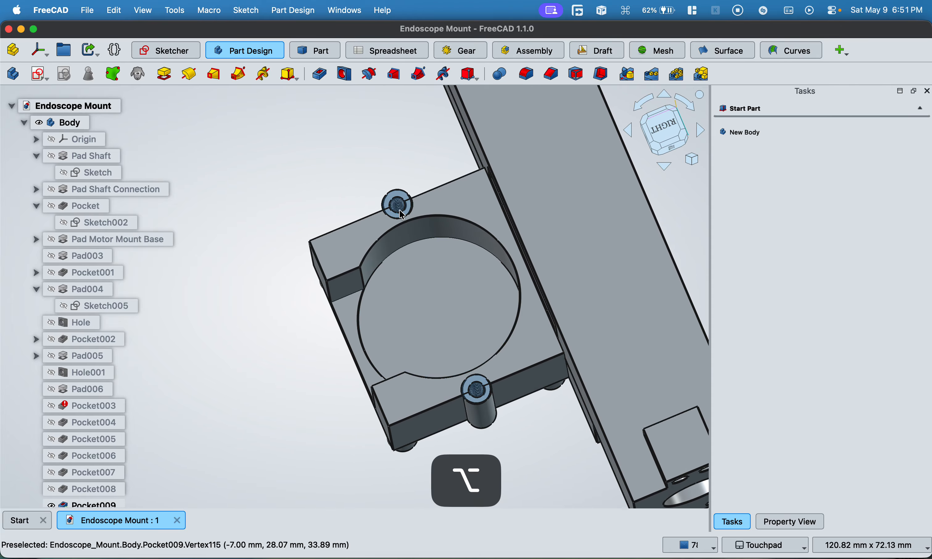
scroll(397, 198, up, 6)
scroll(398, 197, down, 10)
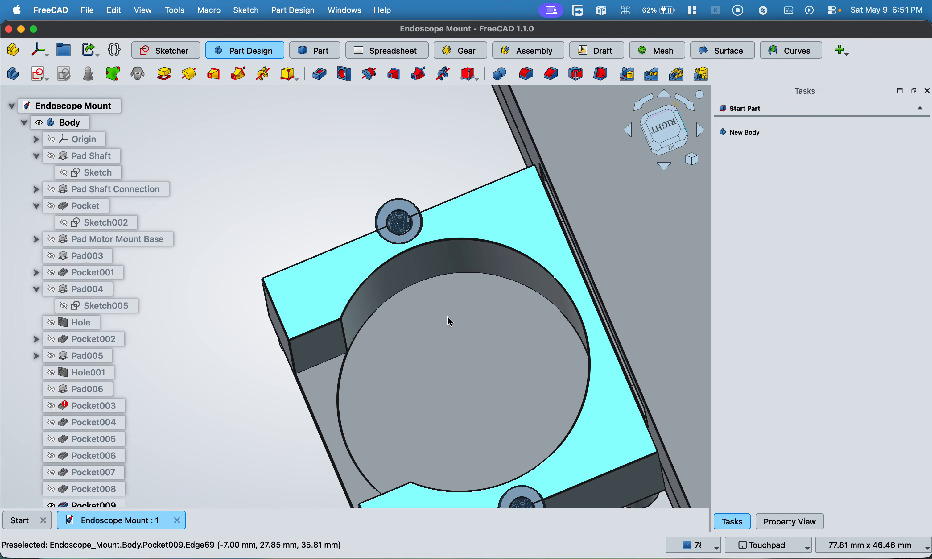
shift+middle_drag(395, 174, 403, 265)
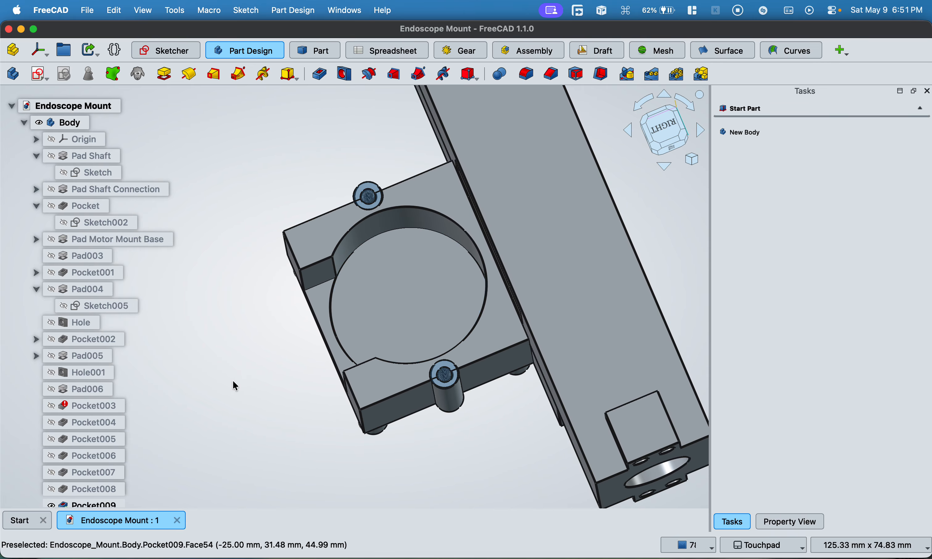
click(179, 522)
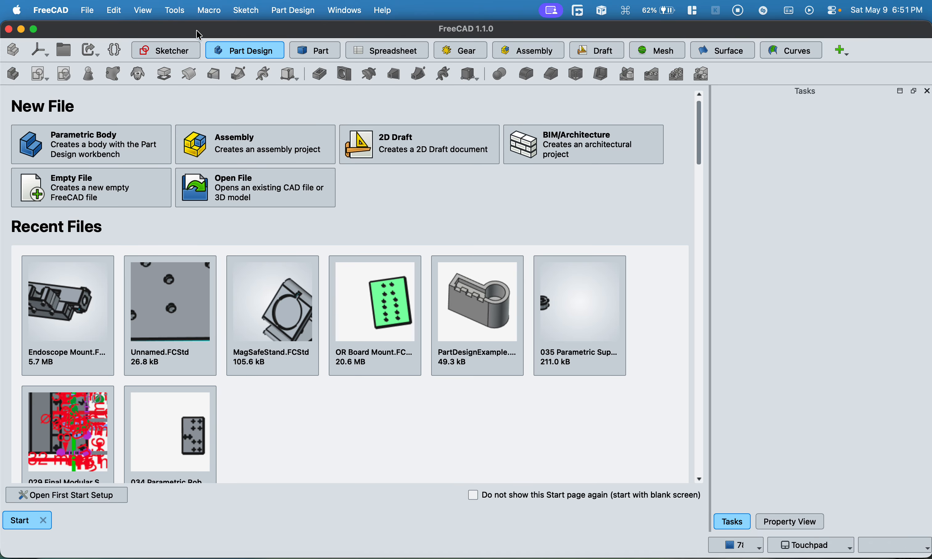
Create a new user macro file named duplicate_thread_on_export3mf
click(209, 10)
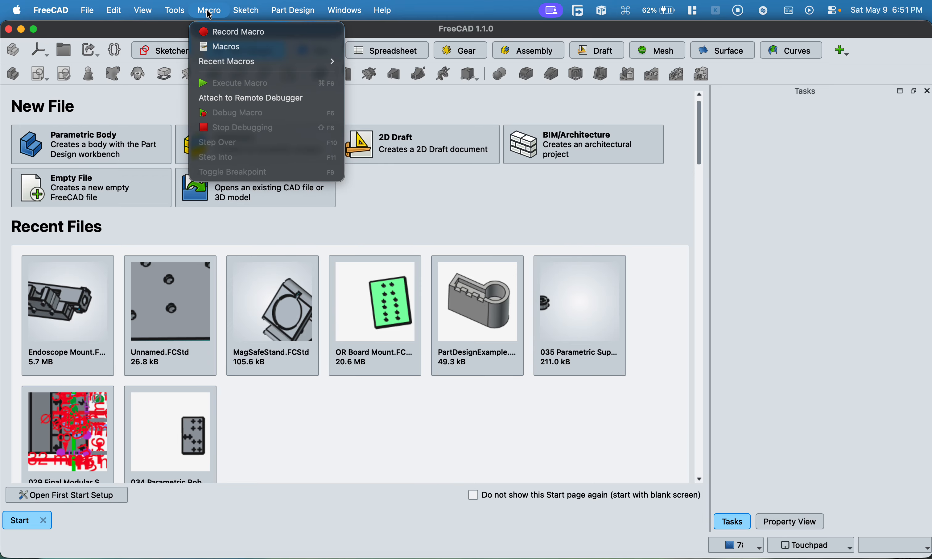
click(219, 46)
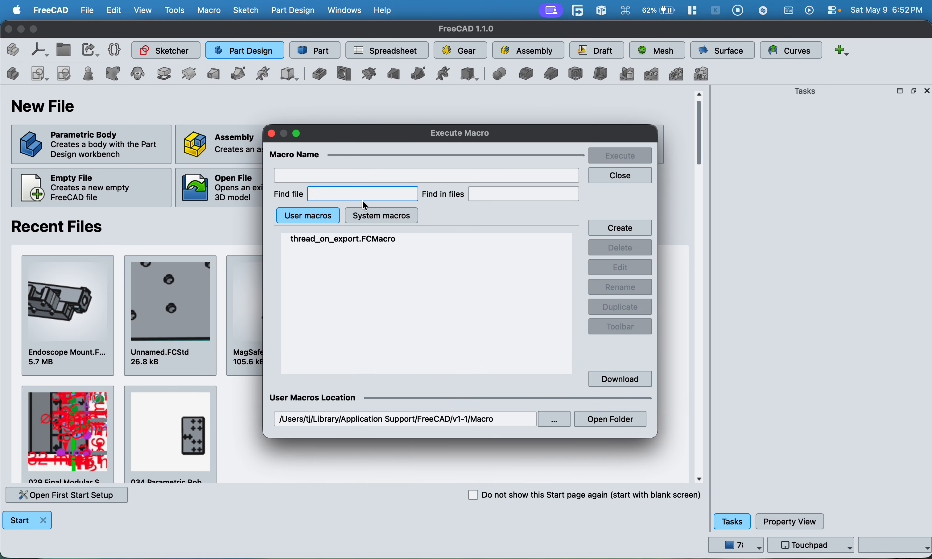
click(324, 241)
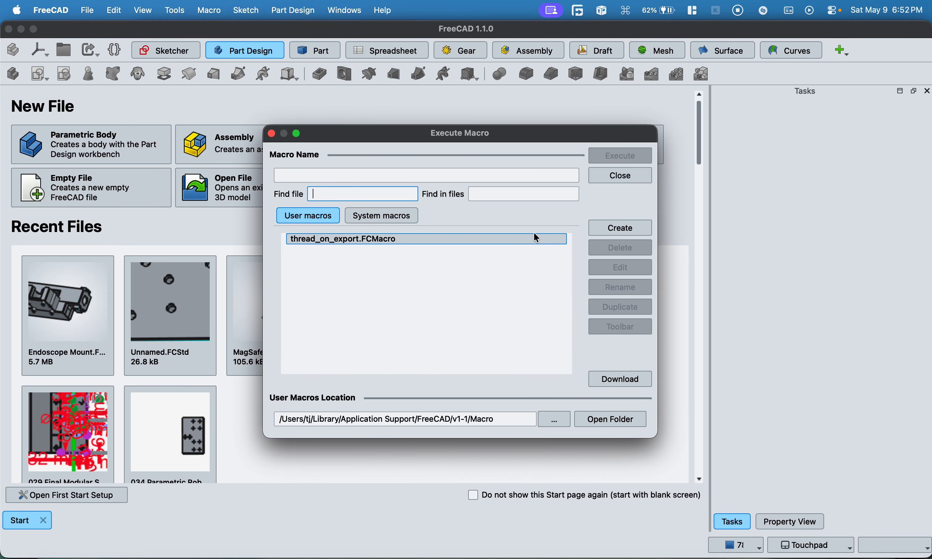
click(528, 282)
click(621, 228)
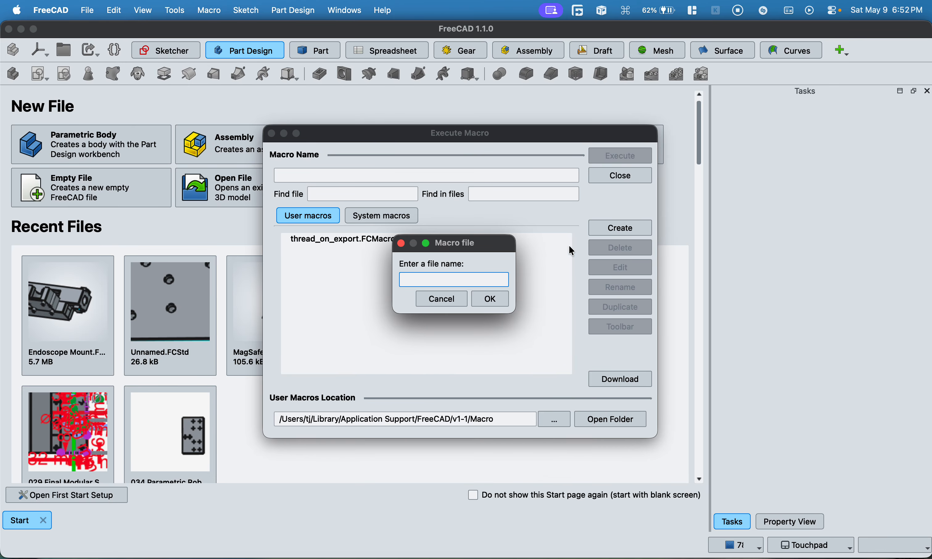
text(duplicate_thread_on_e)
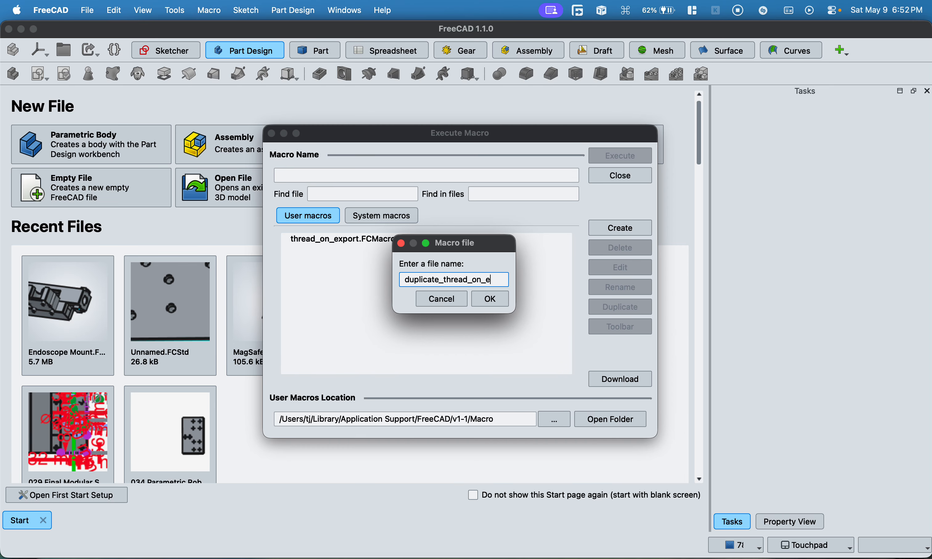
text(xport3mf)
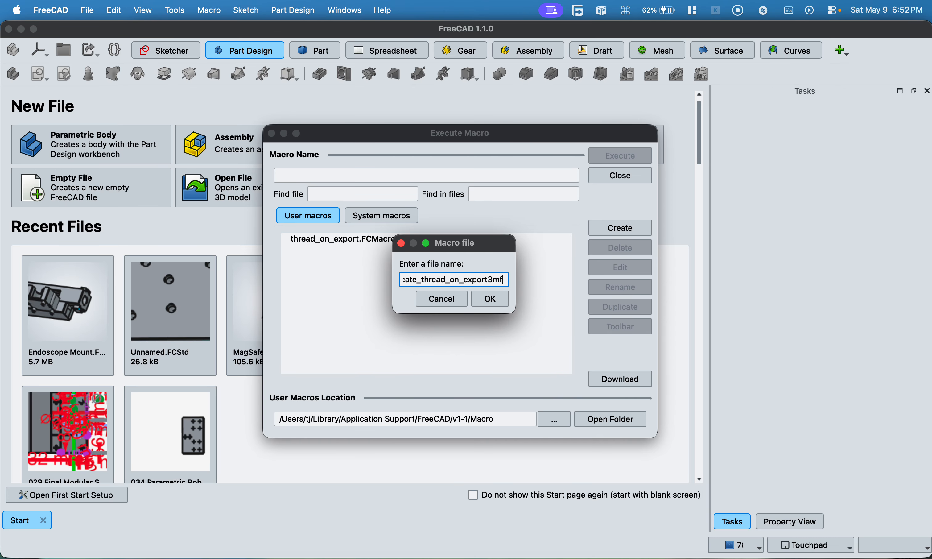
drag(456, 248, 503, 278)
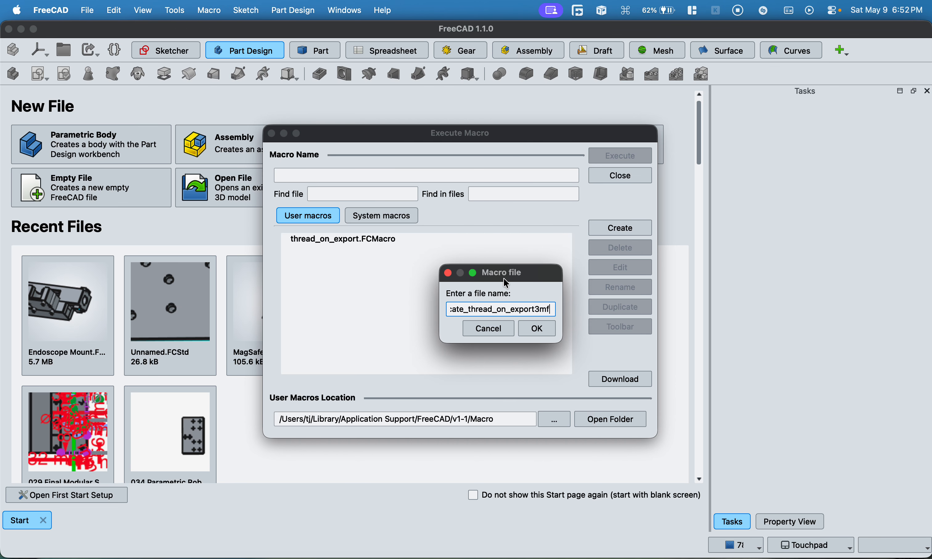
click(539, 331)
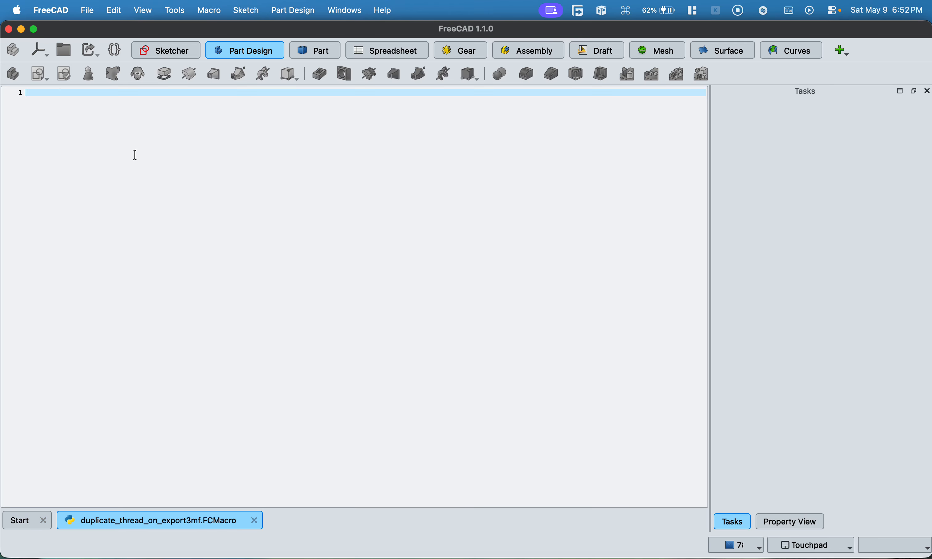
Paste the copied macro code starting with "import FreeCAD as App" from the Alfred clipboard history into the empty macro
key(super+shift+r)
key(Down)
key(Down)
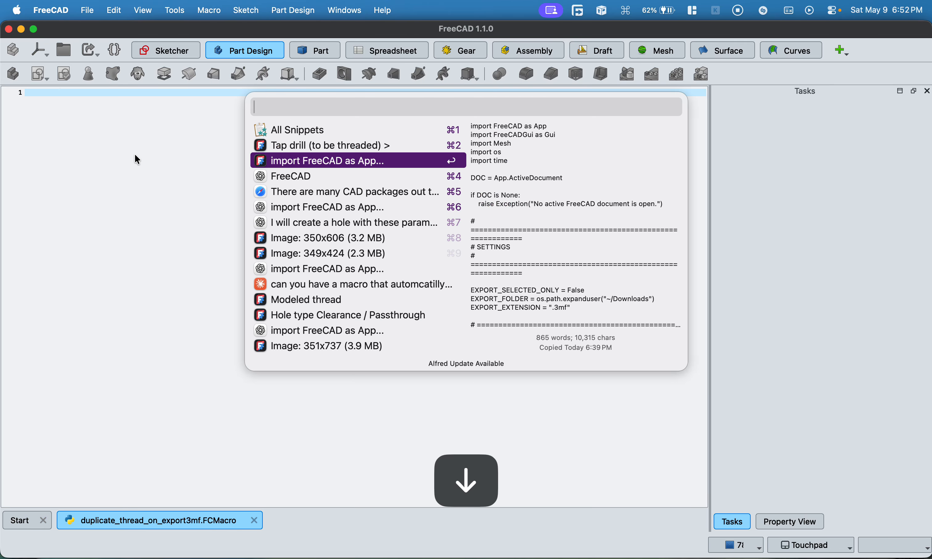
key(Return)
Look through the pasted macro code, highlighting the EXPORT_FOLDER and EXPORT_EXTENSION lines in its SETTINGS section
scroll(261, 223, up, 20)
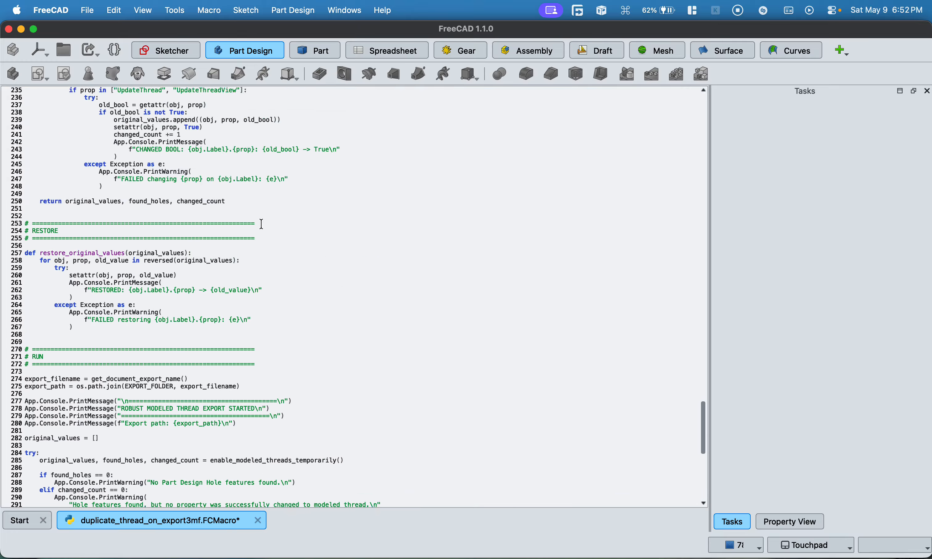
scroll(261, 224, down, 20)
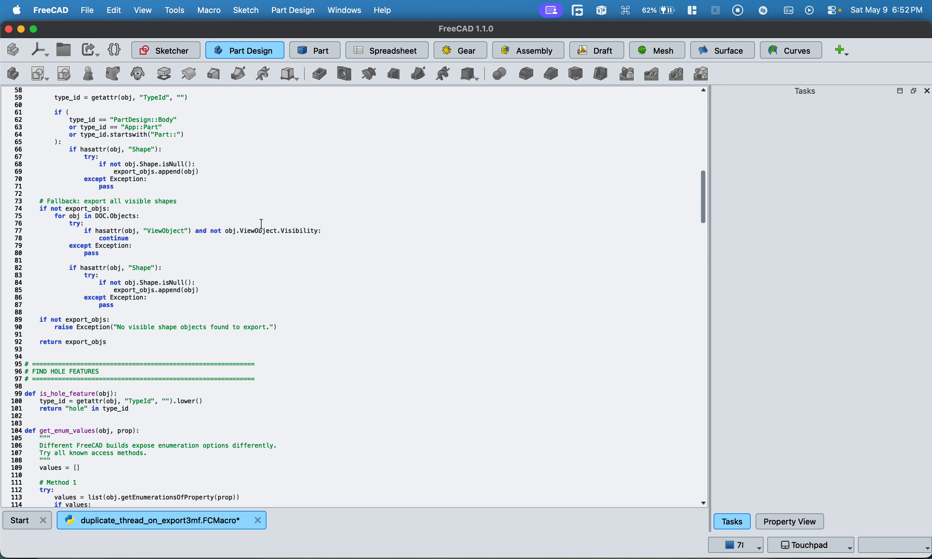
scroll(262, 224, up, 20)
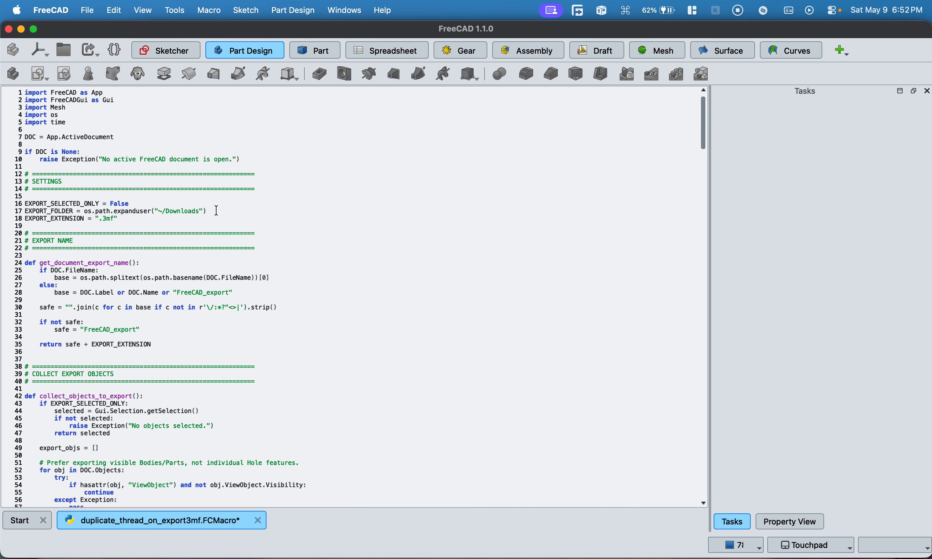
drag(212, 211, 15, 210)
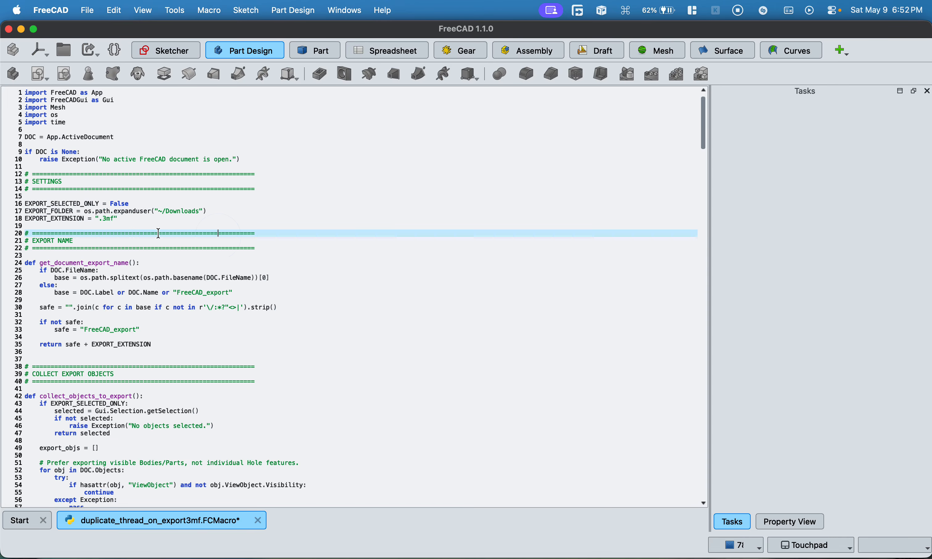
click(125, 220)
drag(125, 220, 12, 220)
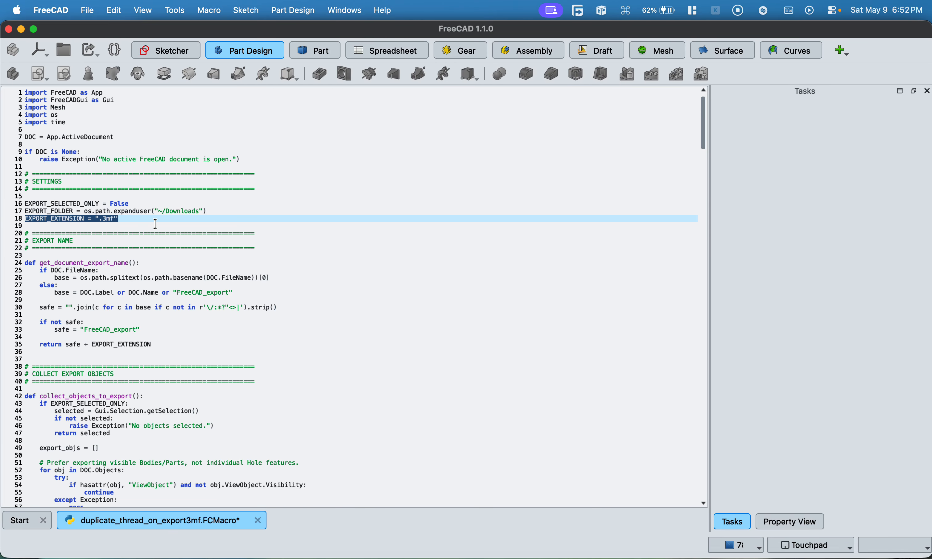
Save the duplicate_thread_on_export3mf macro and close its editor
click(156, 241)
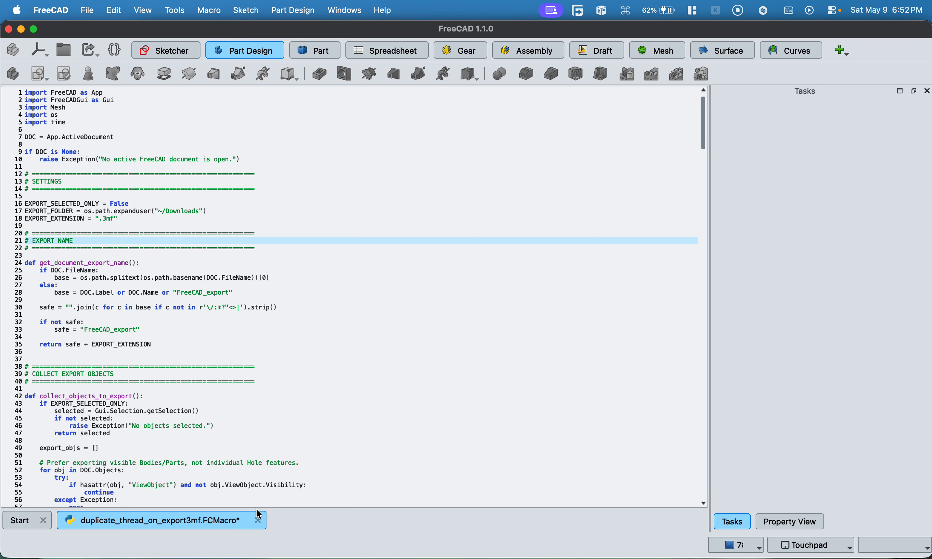
key(super+s)
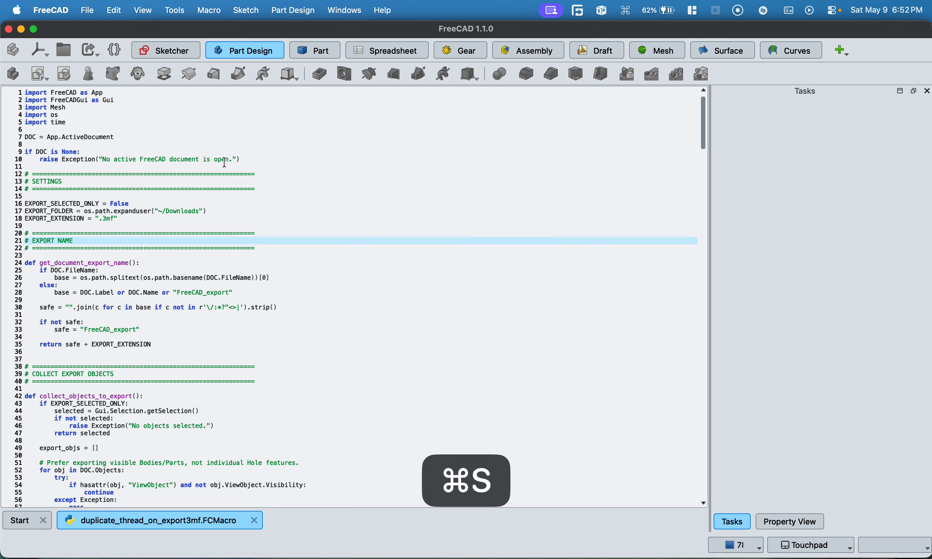
click(254, 520)
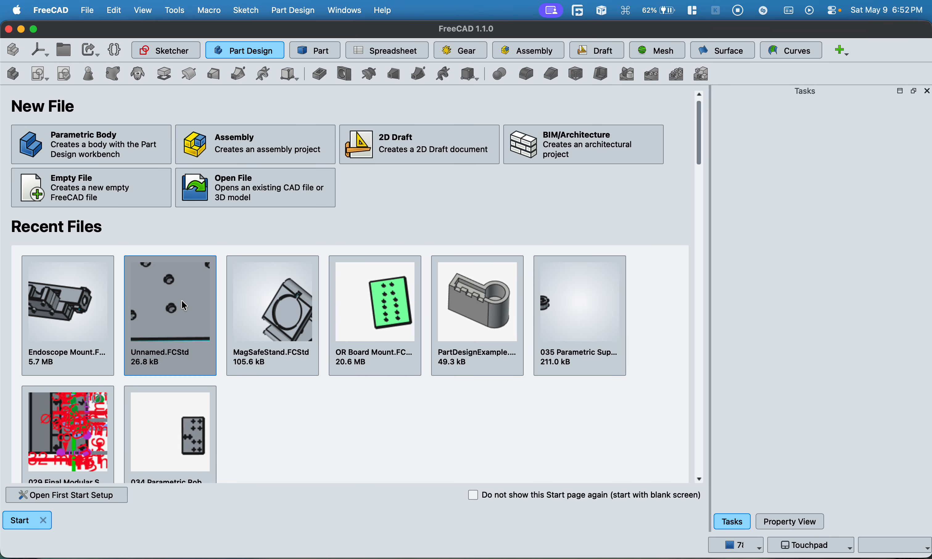
Open the recent file Unnamed.FCStd and set its Hole feature's hole type to Tap drill (to be threaded)
click(187, 321)
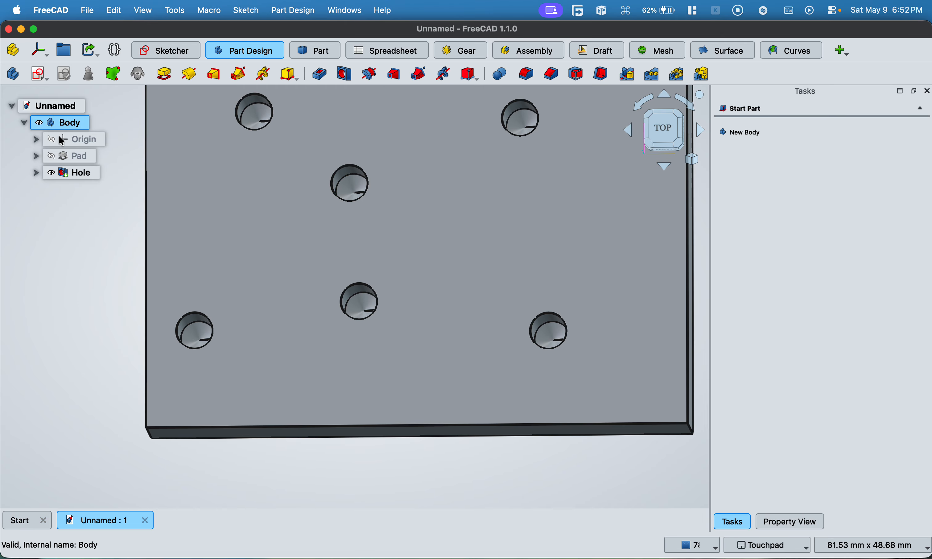
click(78, 174)
double_click(78, 174)
click(815, 375)
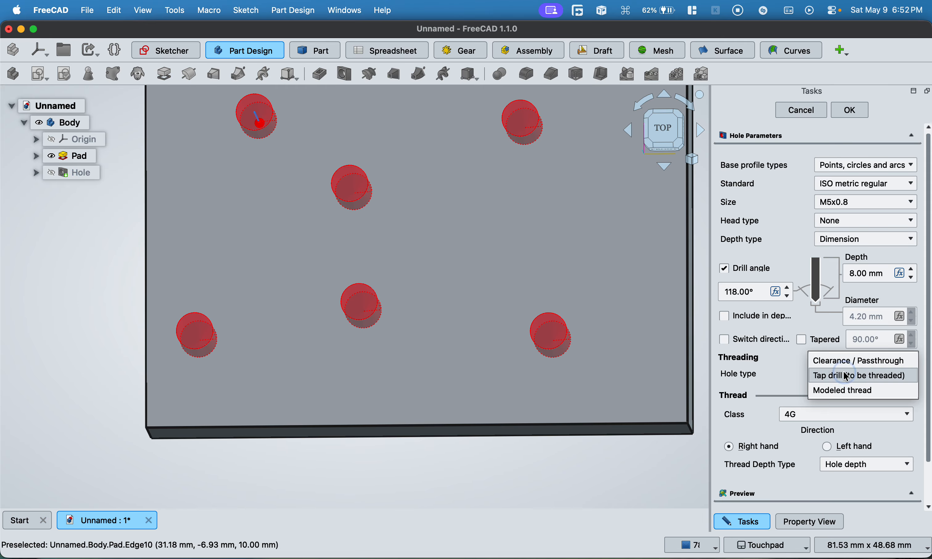
click(886, 376)
click(849, 110)
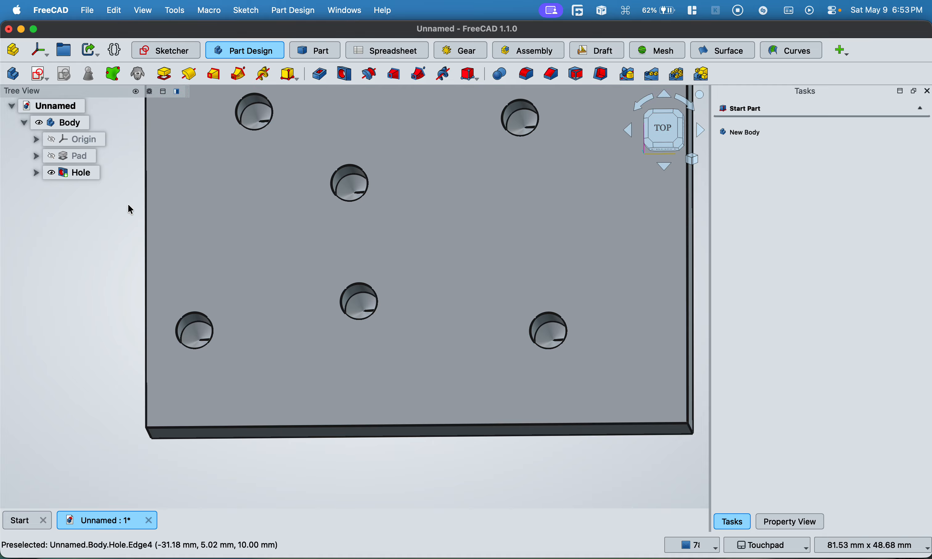
Run the recent macro duplicate_thread_on_export3mf on the Unnamed document and check the plate's holes up close
click(210, 10)
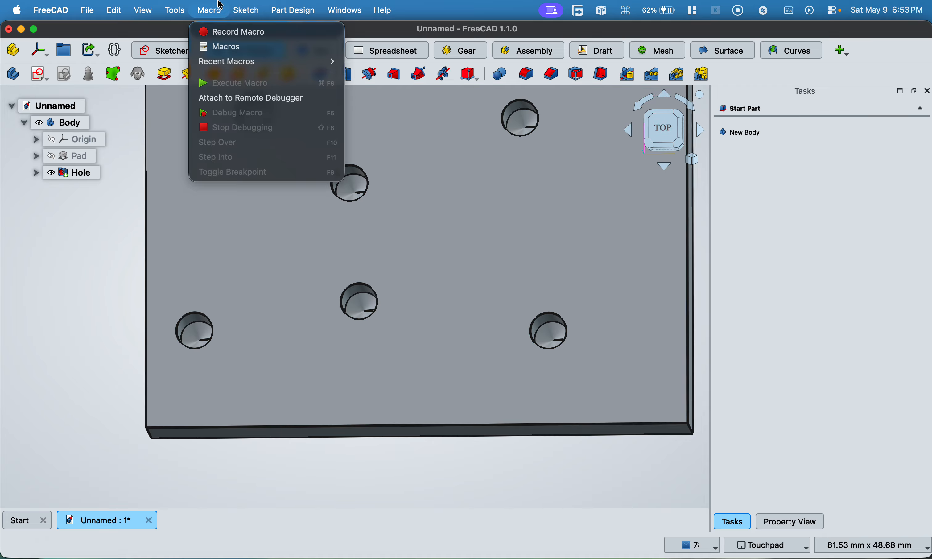
mouse_move(231, 64)
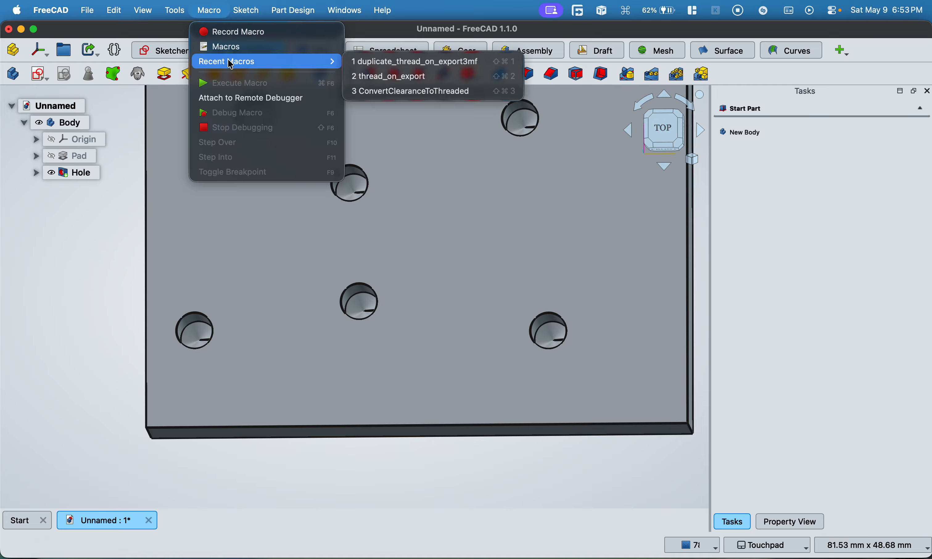
click(416, 64)
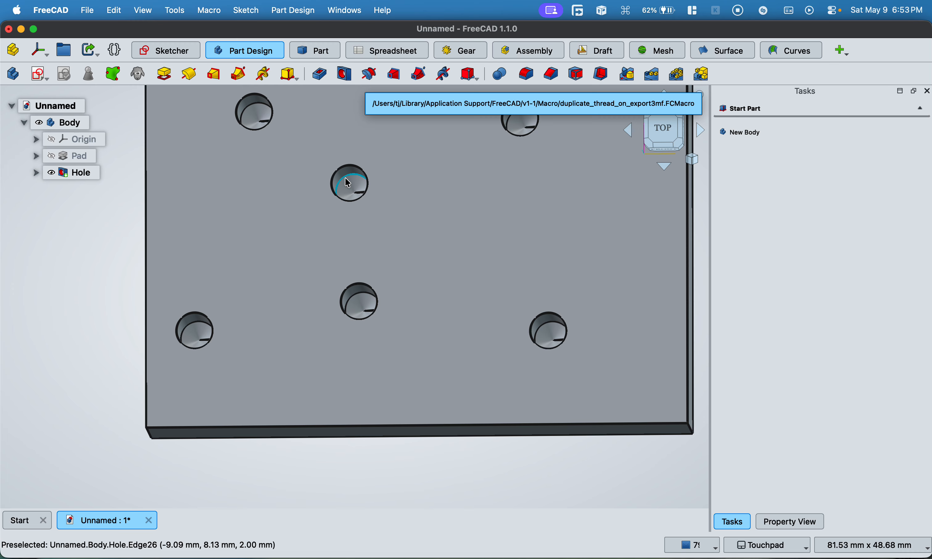
scroll(348, 184, up, 5)
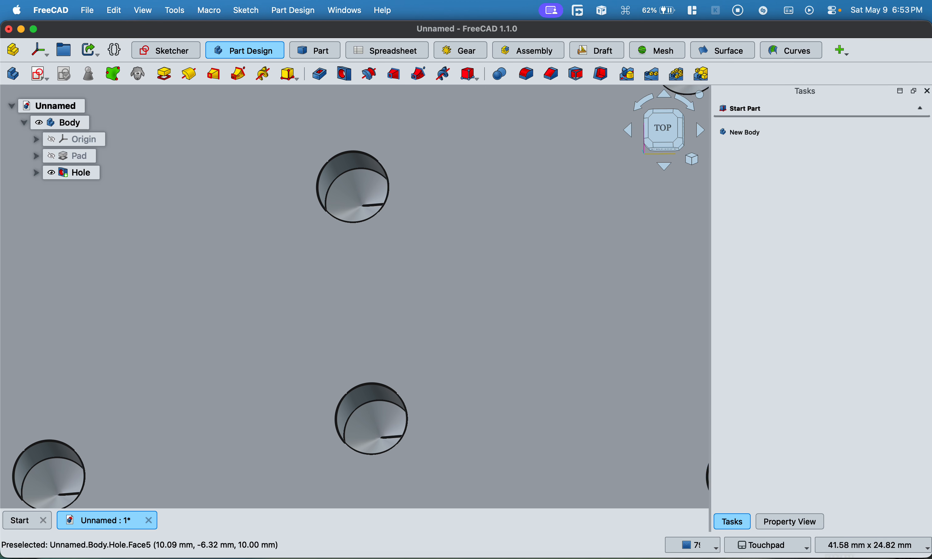
Open the Unnamed-BodyHole 3MF file from Downloads in Bambu Studio and inspect the threads in its holes up close
click(847, 557)
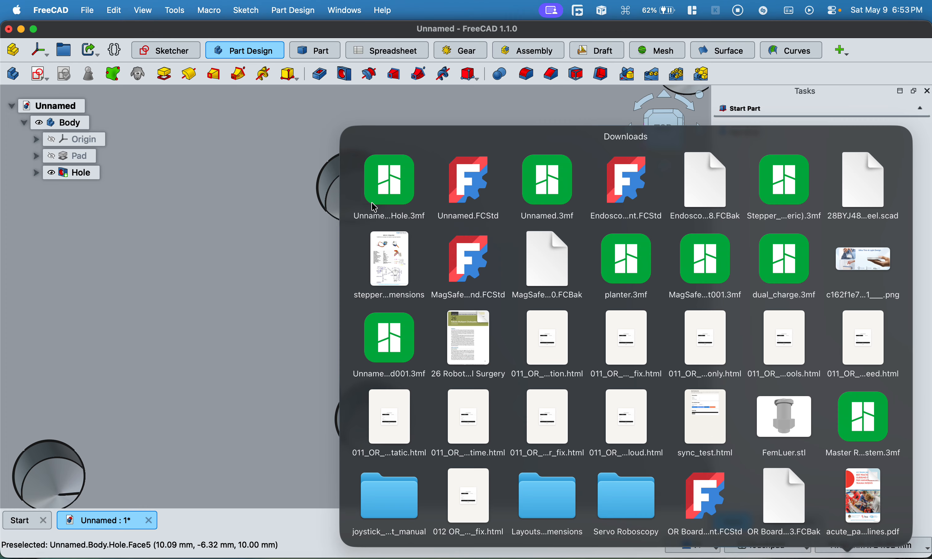
click(394, 189)
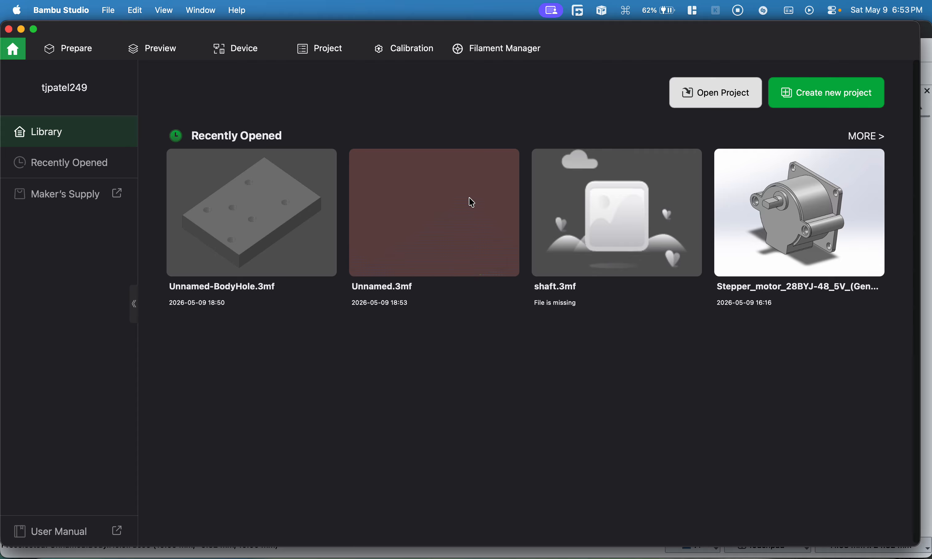
scroll(553, 290, up, 10)
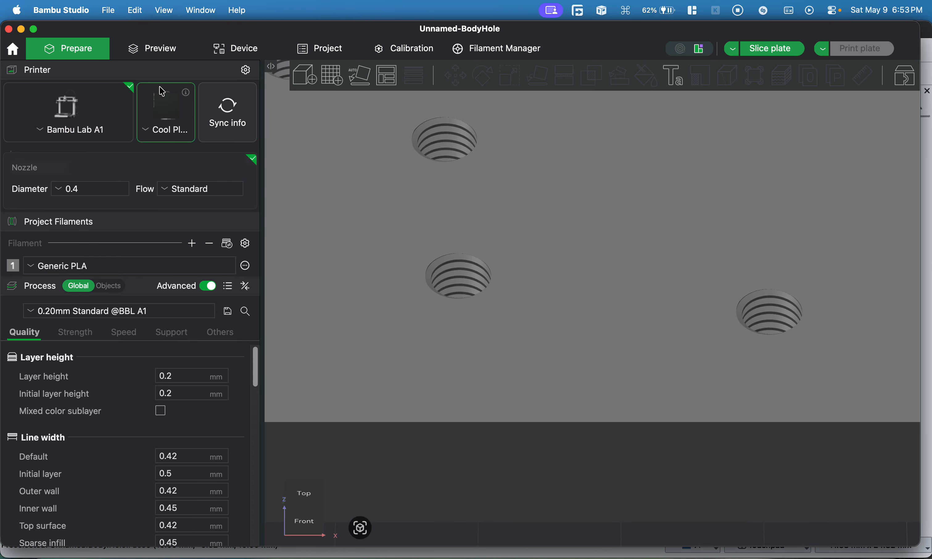
Switch back to the Unnamed document in FreeCAD and look over the whole plate with its tap-drill holes
key(ctrl+Up)
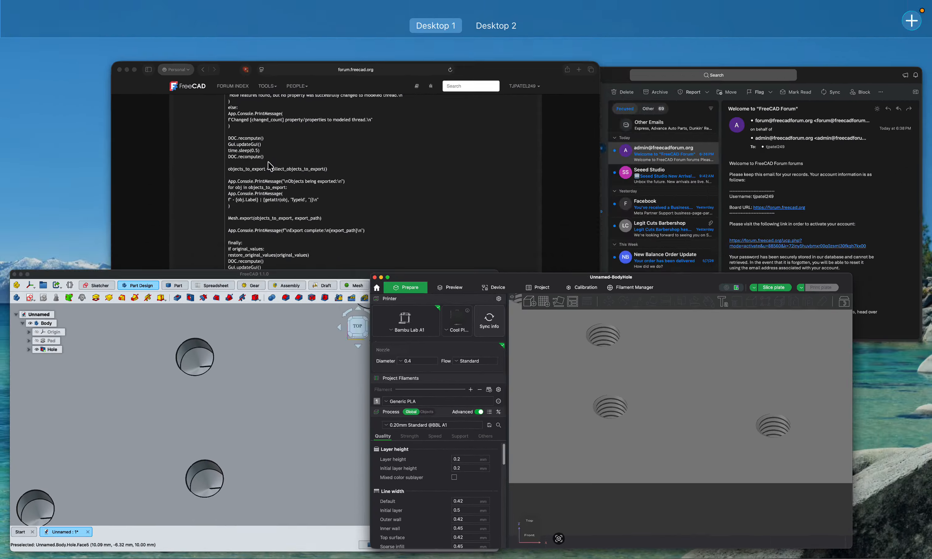
click(254, 380)
scroll(397, 303, down, 5)
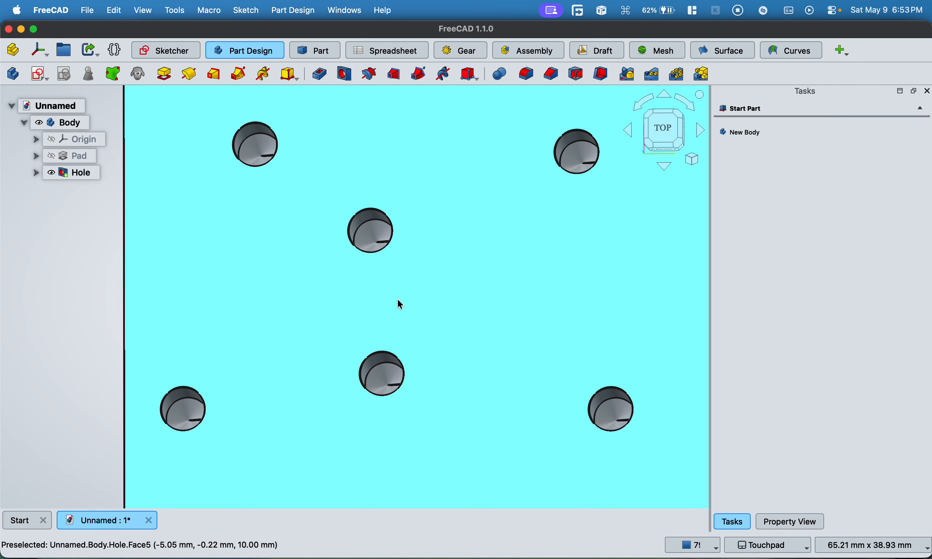
scroll(397, 298, down, 2)
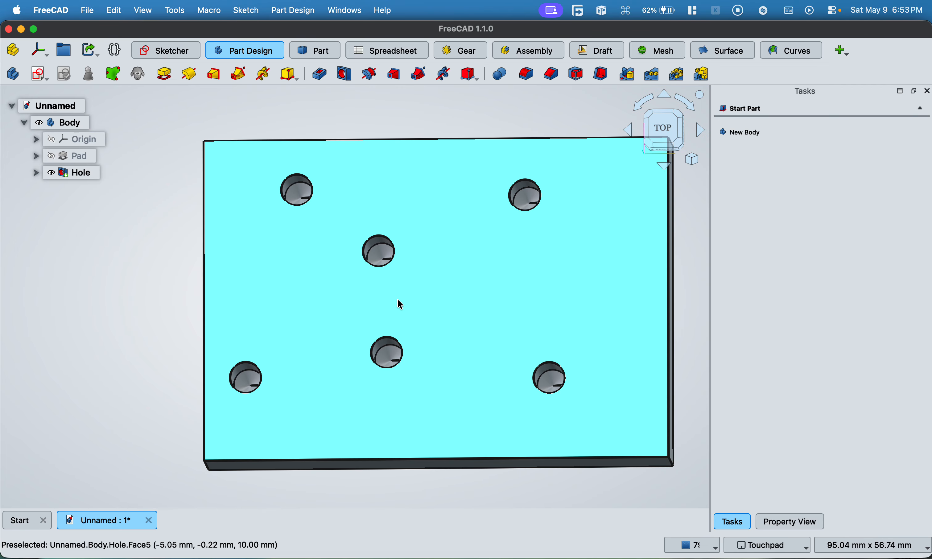